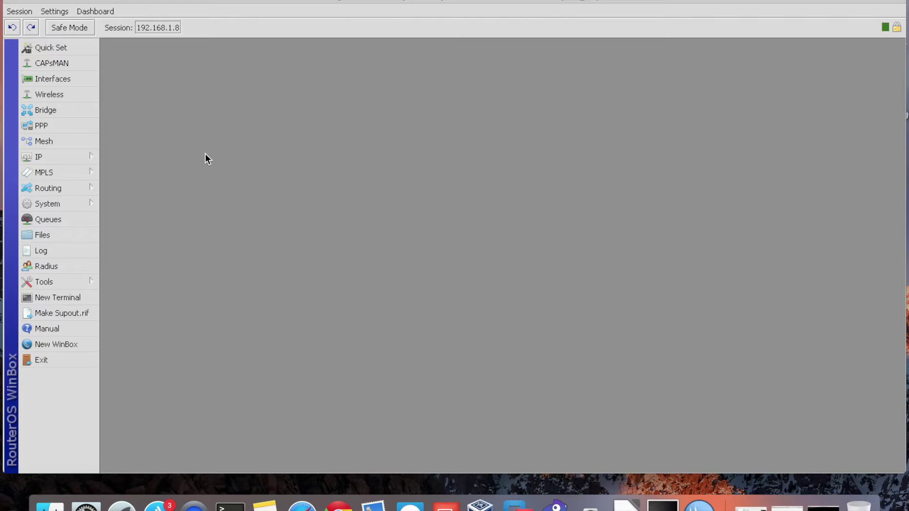
# - Open the Package List and select the wireless package among the installed 6.37.5 packages
pyautogui.click(73, 207)
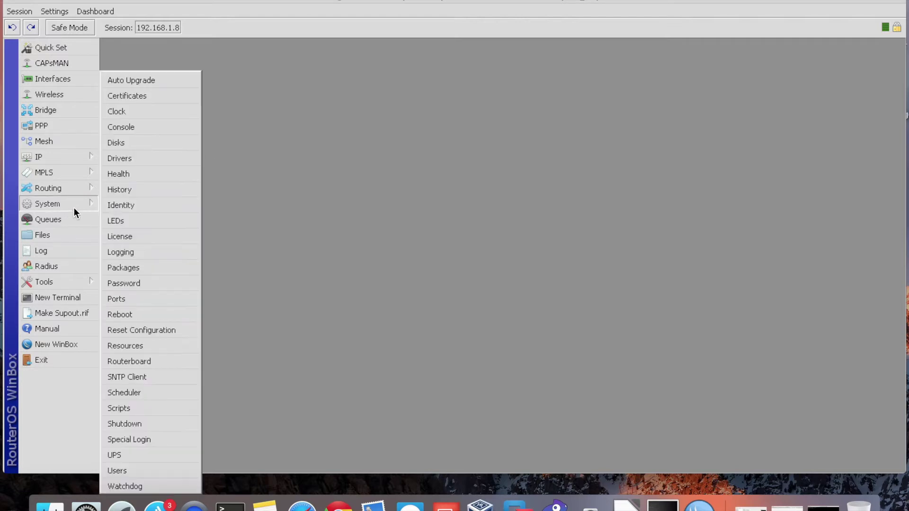
pyautogui.click(147, 271)
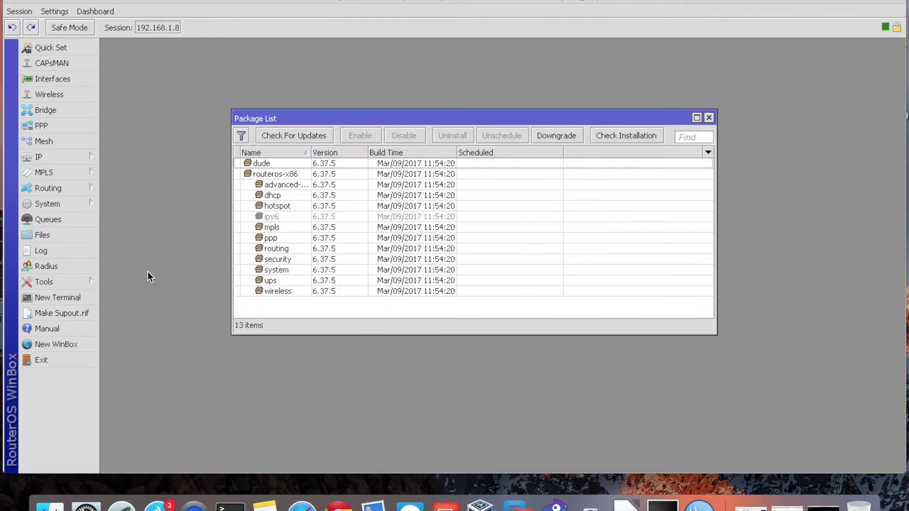
pyautogui.click(290, 291)
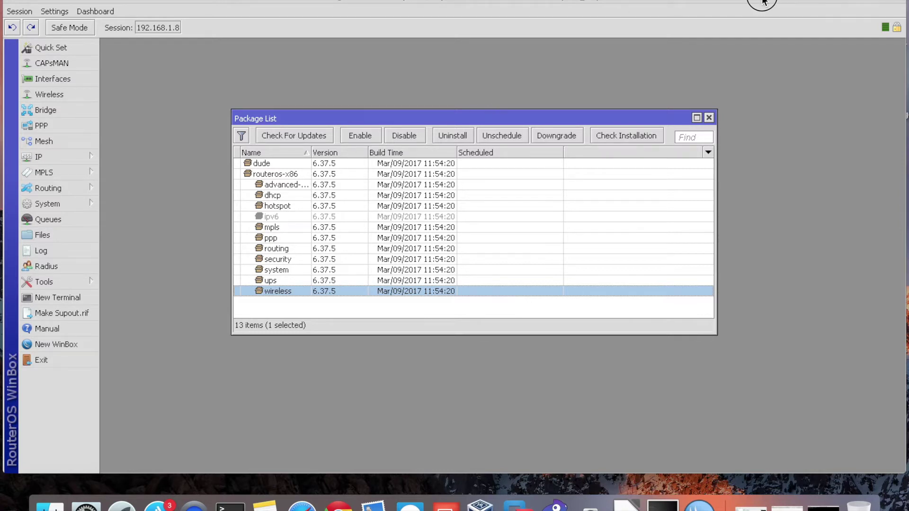
pyautogui.moveTo(742, 1); pyautogui.dragTo(640, 23)
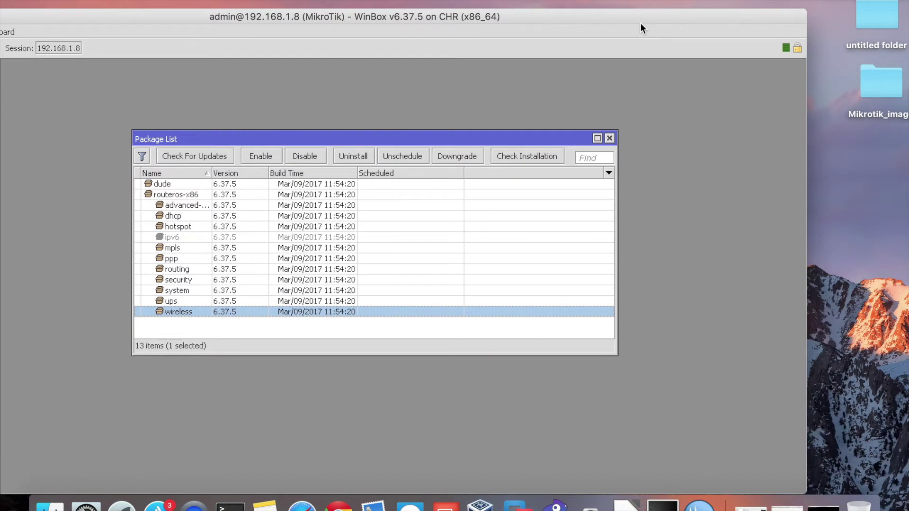
# - Upload routeros-mipsbe-6.37.5.npk from the Mikrotik_image folder into the router's files, then close File List
pyautogui.doubleClick(886, 84)
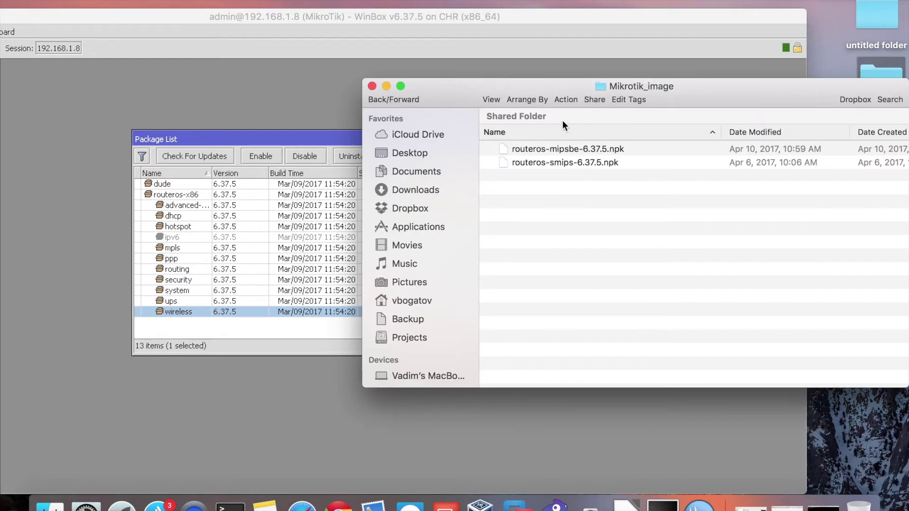
pyautogui.moveTo(471, 90); pyautogui.dragTo(617, 161)
pyautogui.click(736, 225)
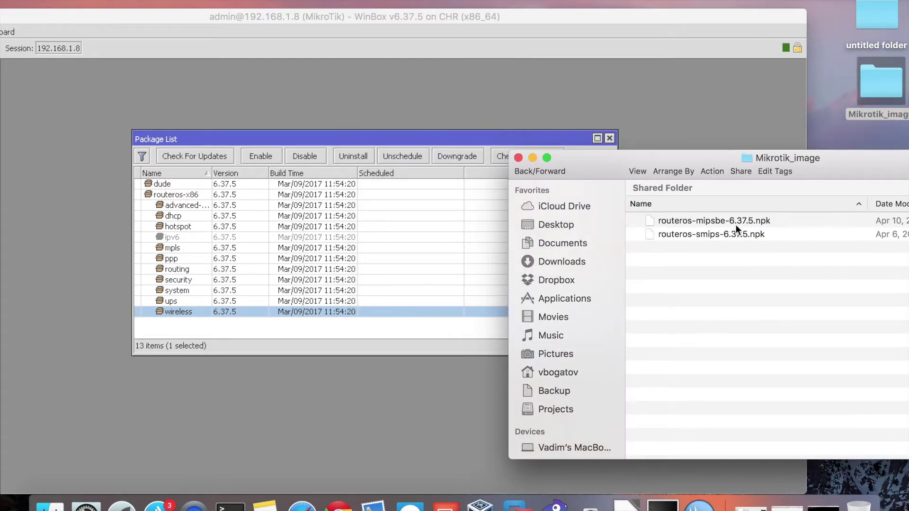
pyautogui.click(695, 219)
pyautogui.moveTo(695, 219); pyautogui.dragTo(424, 325)
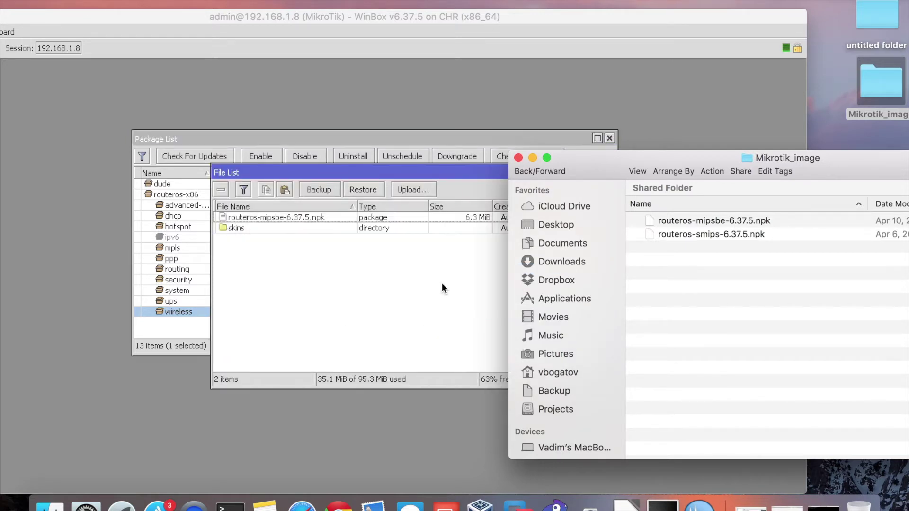
pyautogui.click(424, 175)
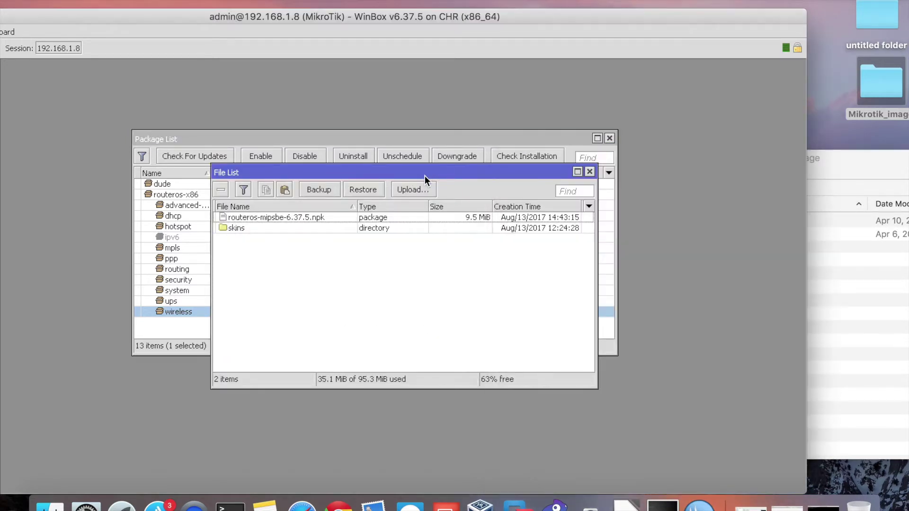
pyautogui.click(590, 172)
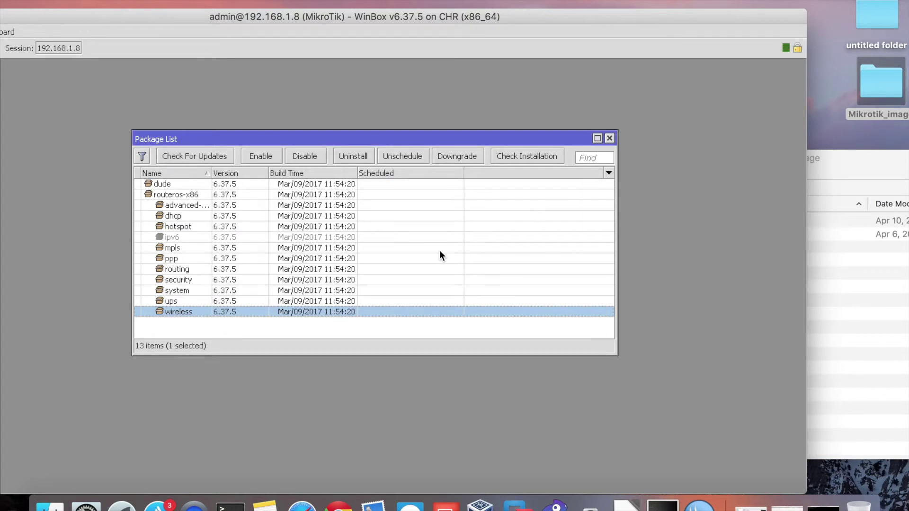
# - Close the Package List and reboot the router with 'system reboot' in a new terminal
pyautogui.click(609, 139)
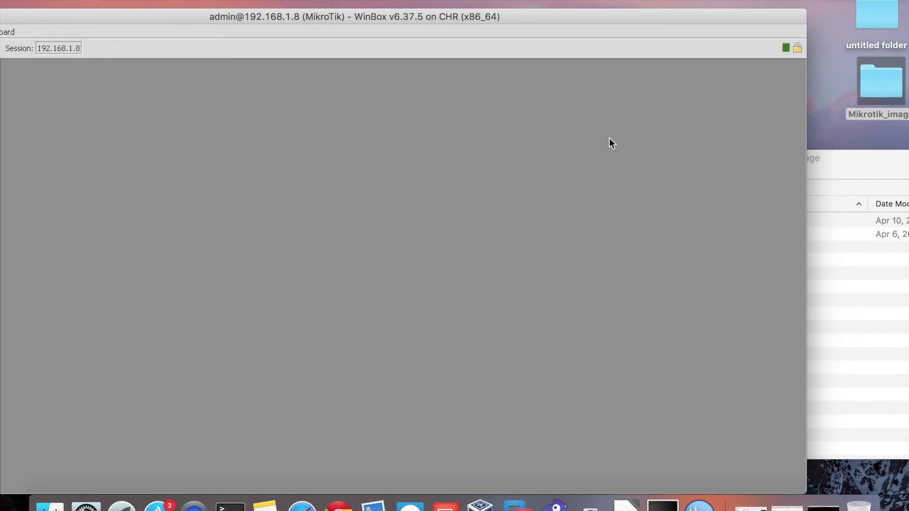
pyautogui.moveTo(194, 14); pyautogui.dragTo(351, 13)
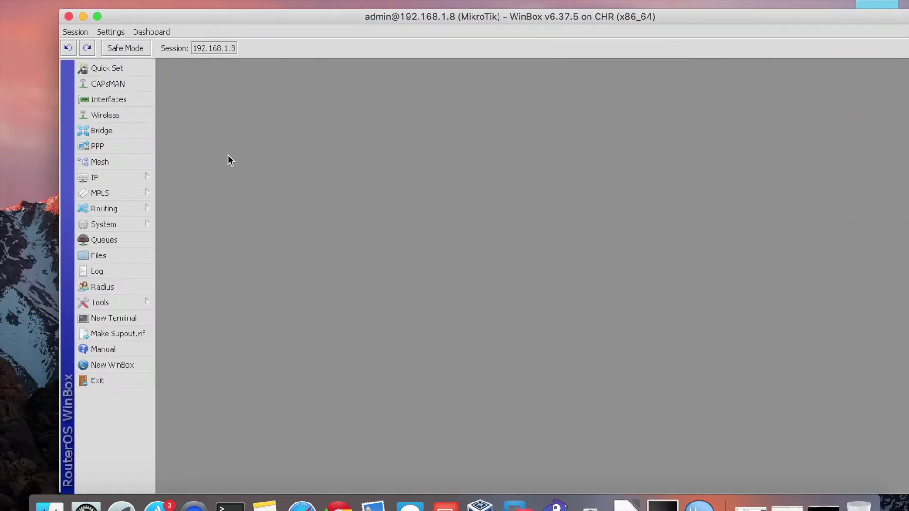
pyautogui.click(116, 316)
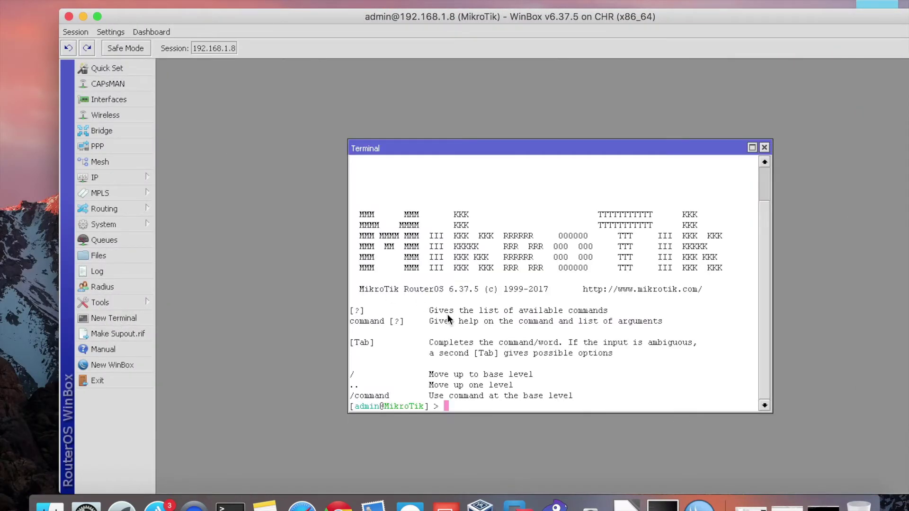
pyautogui.write('system reboot')
pyautogui.press('Return')
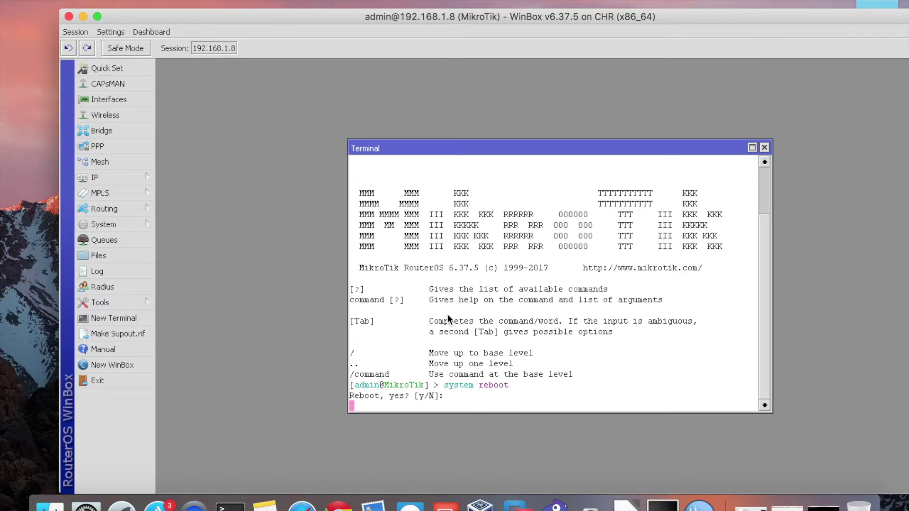
pyautogui.write('y')
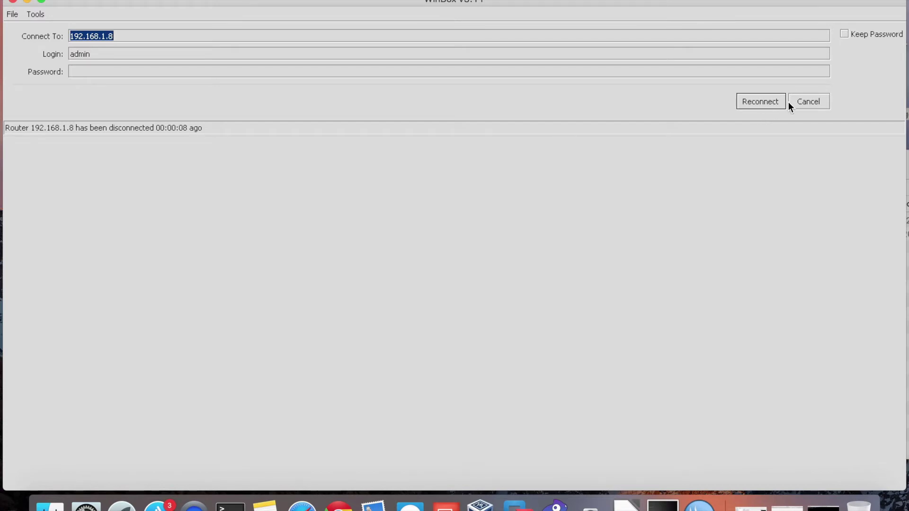
# - Reconnect to 192.168.1.8 and run 'system routerboard upgrade', confirming with y
pyautogui.click(772, 105)
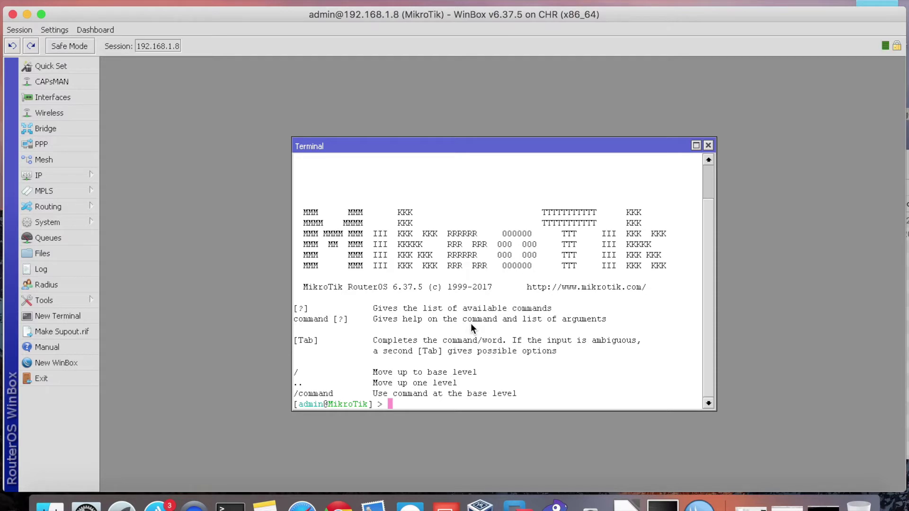
pyautogui.write('system routerboard upgrade')
pyautogui.press('Return')
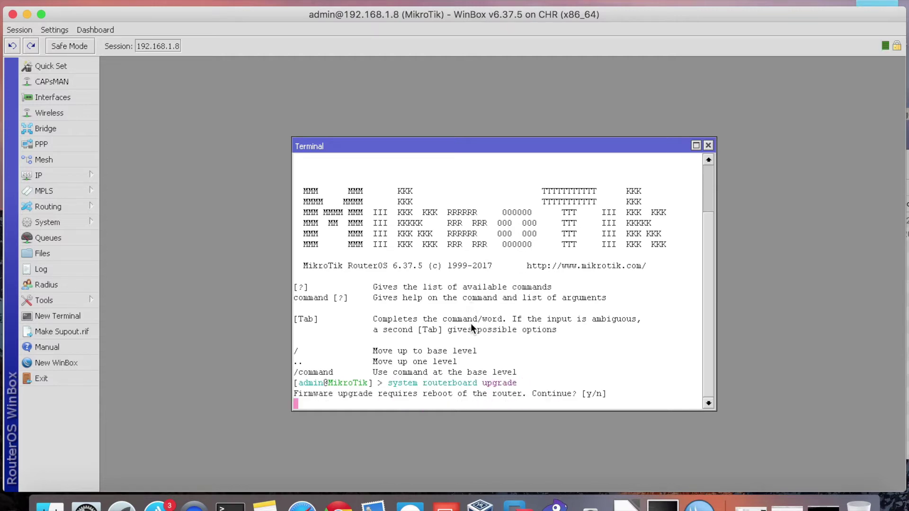
pyautogui.write('y')
pyautogui.press('Return')
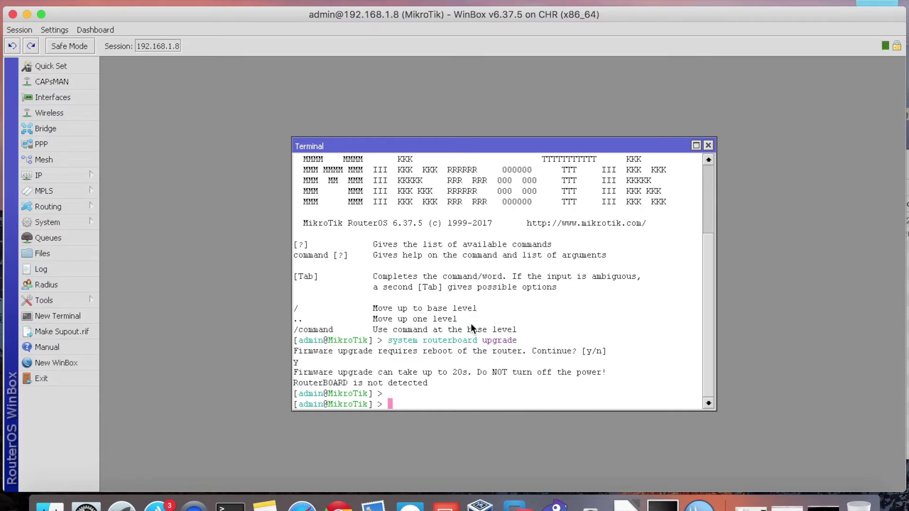
pyautogui.press('Up')
pyautogui.press('Up')
# - List the router's interfaces with 'interface print'
pyautogui.press('BackSpace')
pyautogui.press('BackSpace')
pyautogui.press('BackSpace')
pyautogui.press('BackSpace')
pyautogui.press('BackSpace')
pyautogui.press('BackSpace')
pyautogui.press('BackSpace')
pyautogui.press('BackSpace')
pyautogui.press('BackSpace')
pyautogui.press('BackSpace')
pyautogui.press('BackSpace')
pyautogui.press('BackSpace')
pyautogui.press('BackSpace')
pyautogui.press('BackSpace')
pyautogui.write('intet')
pyautogui.press('BackSpace')
pyautogui.press('Tab')
pyautogui.write('print')
pyautogui.press('Return')
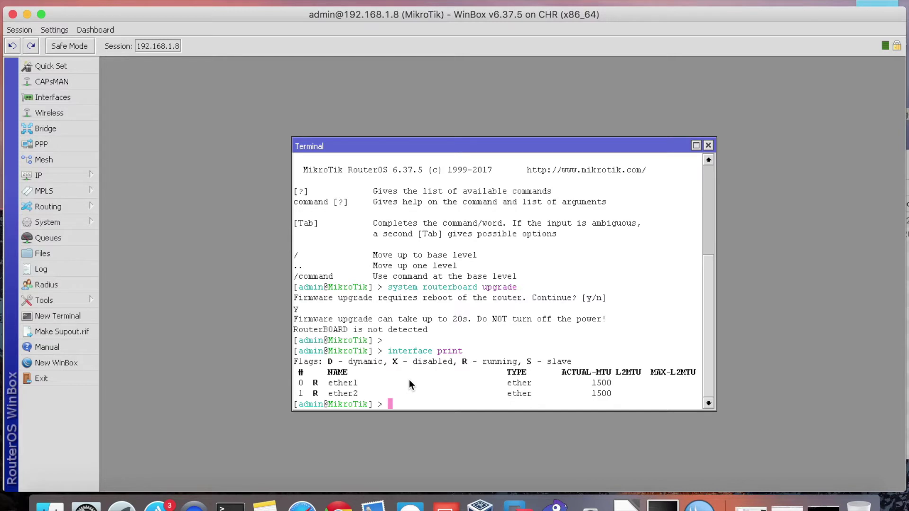
pyautogui.press('Return')
pyautogui.press('Return')
pyautogui.press('Return')
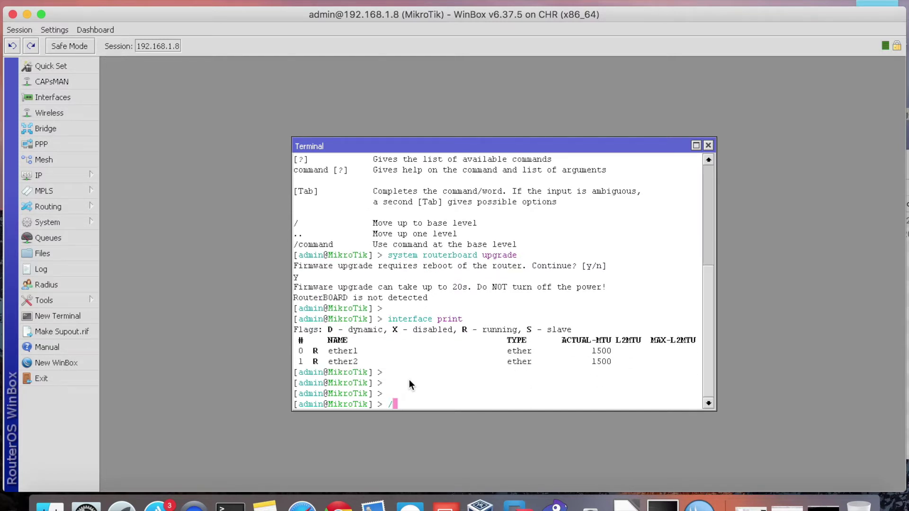
# - Create a bridge named bridge-wifi under /interface bridge
pyautogui.write('/interface bridge')
pyautogui.press('Return')
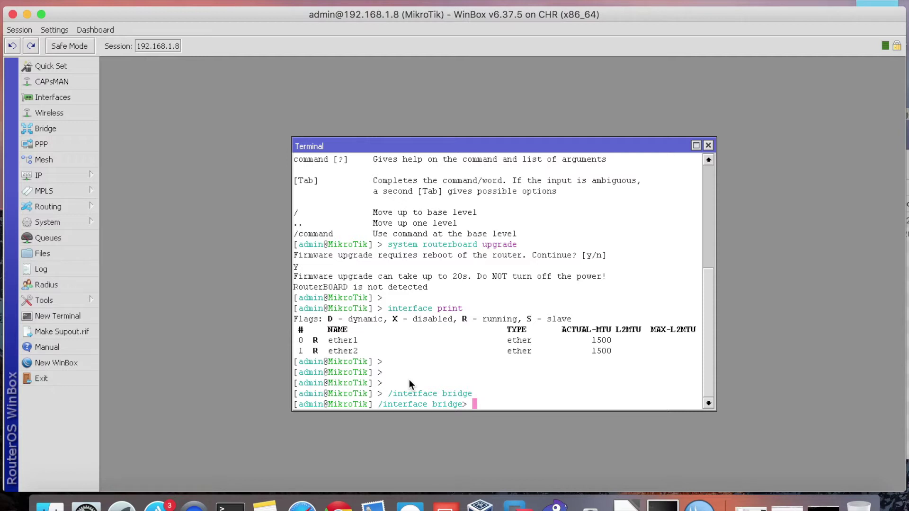
pyautogui.write('add name=bridge-wifi')
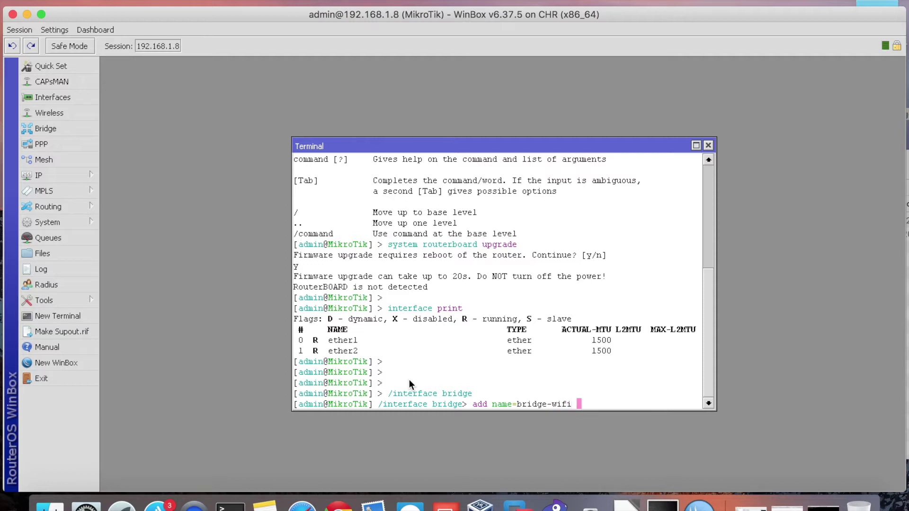
pyautogui.press('Return')
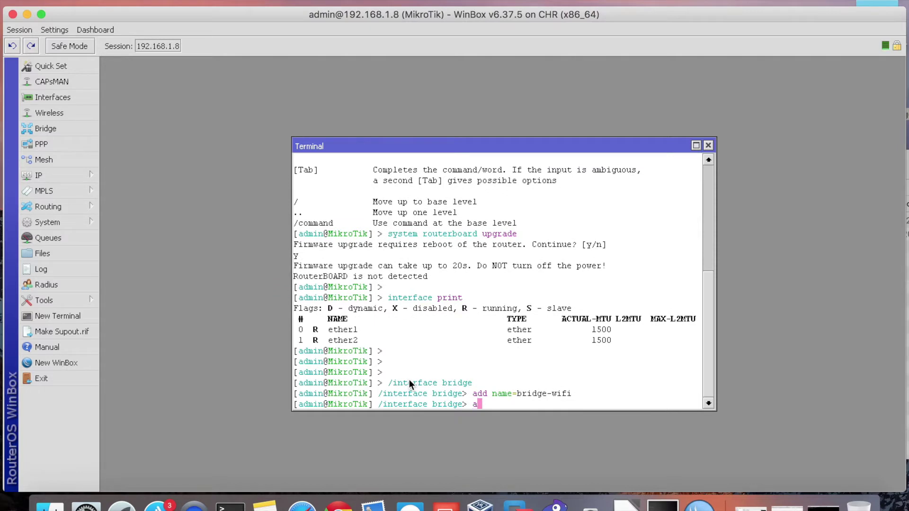
# - Clear the mistyped interface command and return to the top command level with '/'
pyautogui.write('interface print')
pyautogui.press('BackSpace')
pyautogui.press('BackSpace')
pyautogui.press('BackSpace')
pyautogui.press('BackSpace')
pyautogui.press('BackSpace')
pyautogui.press('BackSpace')
pyautogui.press('BackSpace')
pyautogui.press('BackSpace')
pyautogui.write('interfac')
pyautogui.press('BackSpace')
pyautogui.press('BackSpace')
pyautogui.press('BackSpace')
pyautogui.press('BackSpace')
pyautogui.write('erfa')
pyautogui.press('Tab')
pyautogui.press('BackSpace')
pyautogui.press('BackSpace')
pyautogui.press('BackSpace')
pyautogui.press('BackSpace')
pyautogui.press('BackSpace')
pyautogui.press('BackSpace')
pyautogui.press('BackSpace')
pyautogui.press('BackSpace')
pyautogui.press('BackSpace')
pyautogui.press('BackSpace')
pyautogui.write('/')
pyautogui.press('Return')
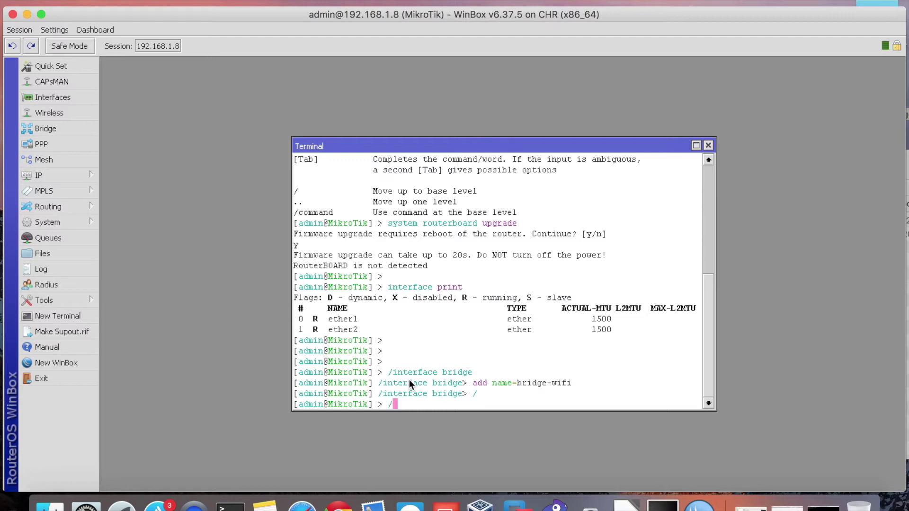
# - Enter the /interface bridge port menu using Tab completion
pyautogui.press('BackSpace')
pyautogui.write('en')
pyautogui.press('Tab')
pyautogui.press('BackSpace')
pyautogui.press('BackSpace')
pyautogui.press('BackSpace')
pyautogui.press('BackSpace')
pyautogui.press('BackSpace')
pyautogui.press('BackSpace')
pyautogui.press('Tab')
pyautogui.write('b')
pyautogui.press('Tab')
pyautogui.write('p')
pyautogui.press('Tab')
pyautogui.press('Return')
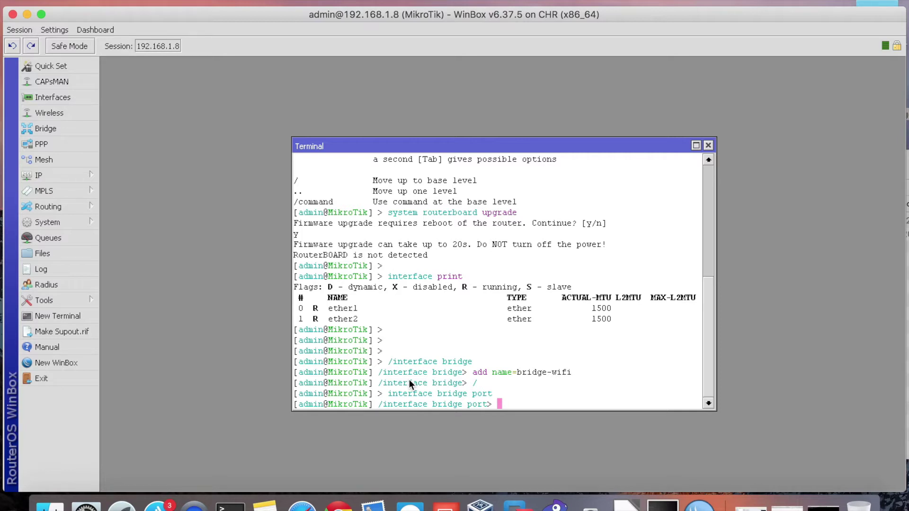
# - Enter 'add bridge=bridge-wifi interface=ether1' at the bridge port prompt
pyautogui.write('add br')
pyautogui.press('Tab')
pyautogui.write('bri')
pyautogui.press('Tab')
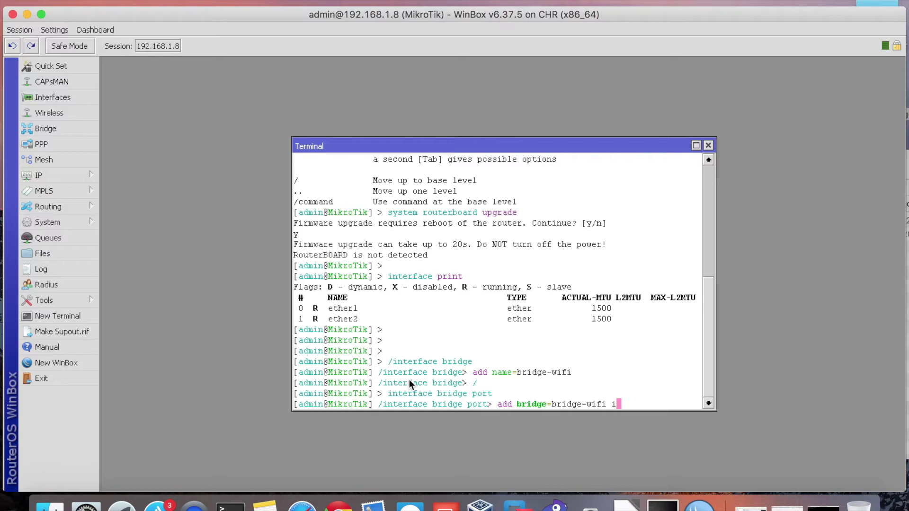
pyautogui.write('in')
pyautogui.press('Tab')
pyautogui.write('ether1')
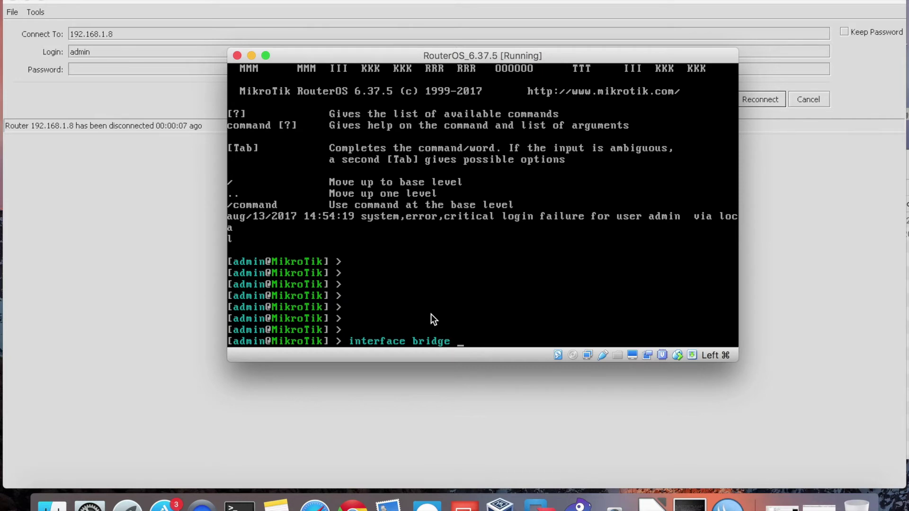
# - In the VM console, add ether2 as a port of bridge-wifi
pyautogui.write('port')
pyautogui.press('Return')
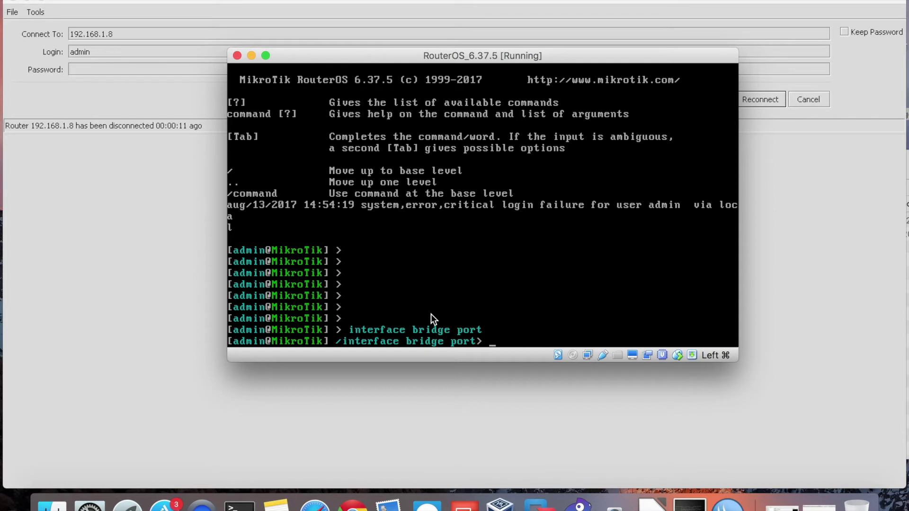
pyautogui.write('add bridge=br')
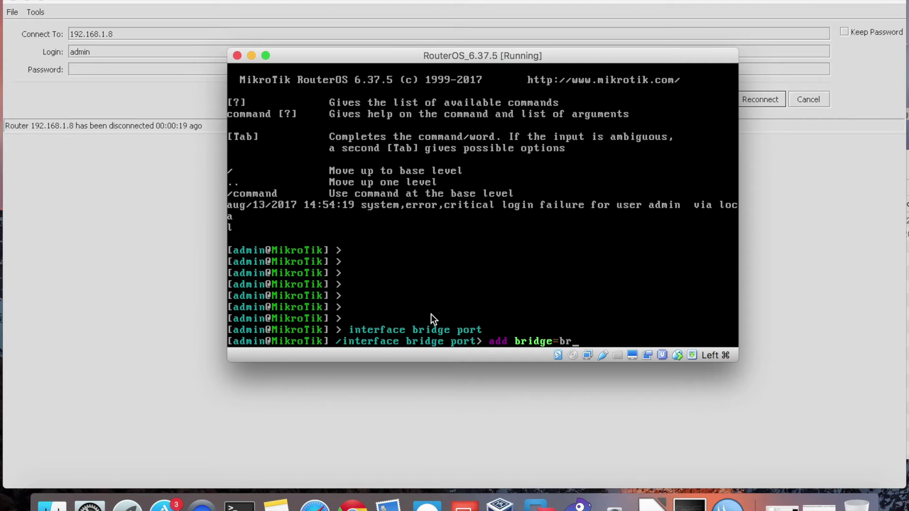
pyautogui.press('Tab')
pyautogui.write('inter')
pyautogui.press('Tab')
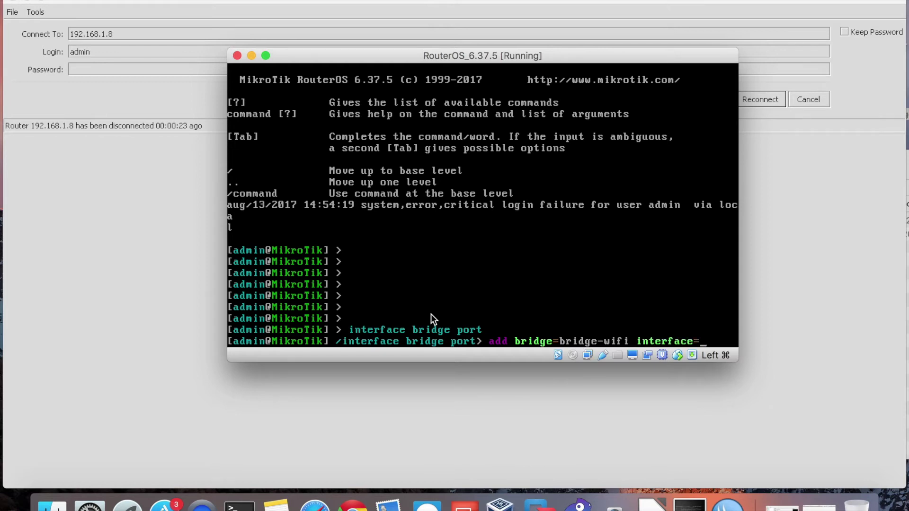
pyautogui.write('ether2')
pyautogui.press('Return')
pyautogui.press('Return')
pyautogui.press('Return')
pyautogui.press('Return')
pyautogui.press('Return')
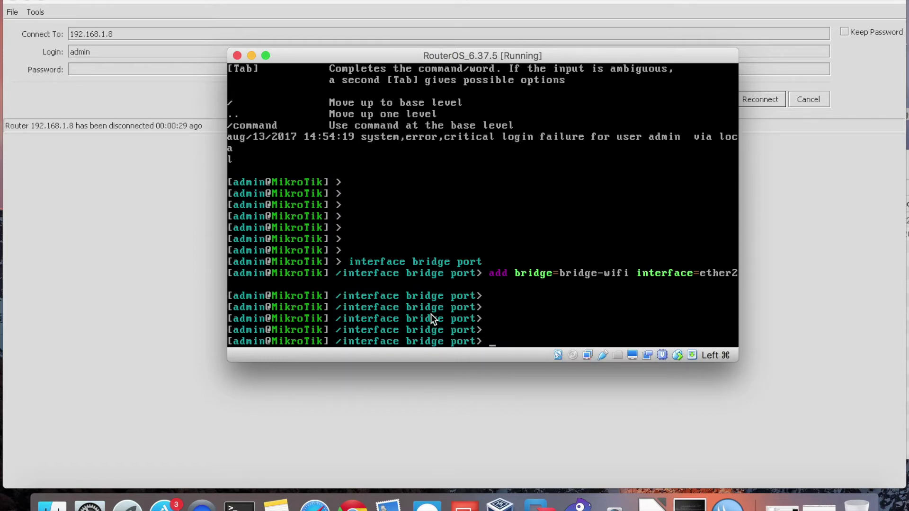
# - Print the bridge port list to confirm ether1 and ether2 are members
pyautogui.write('/print')
pyautogui.press('Return')
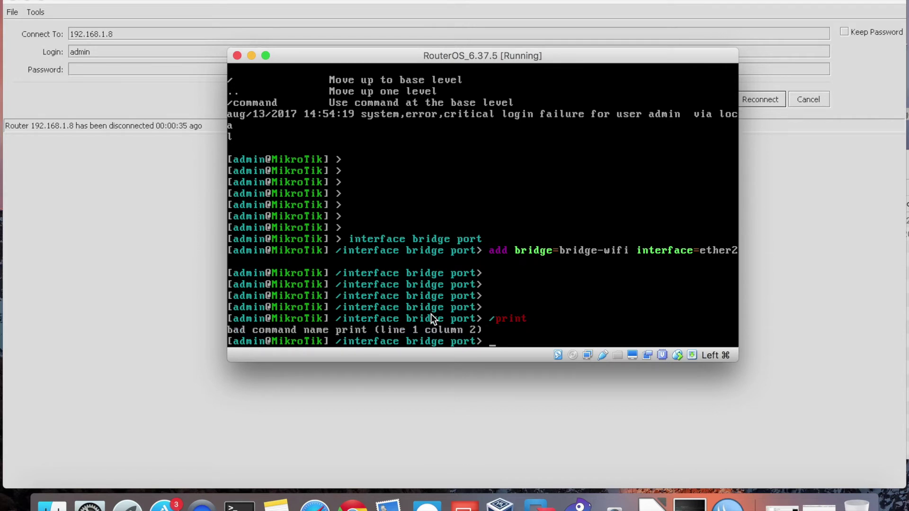
pyautogui.write('/int')
pyautogui.press('BackSpace')
pyautogui.press('BackSpace')
pyautogui.press('BackSpace')
pyautogui.press('BackSpace')
pyautogui.write('print')
pyautogui.press('Return')
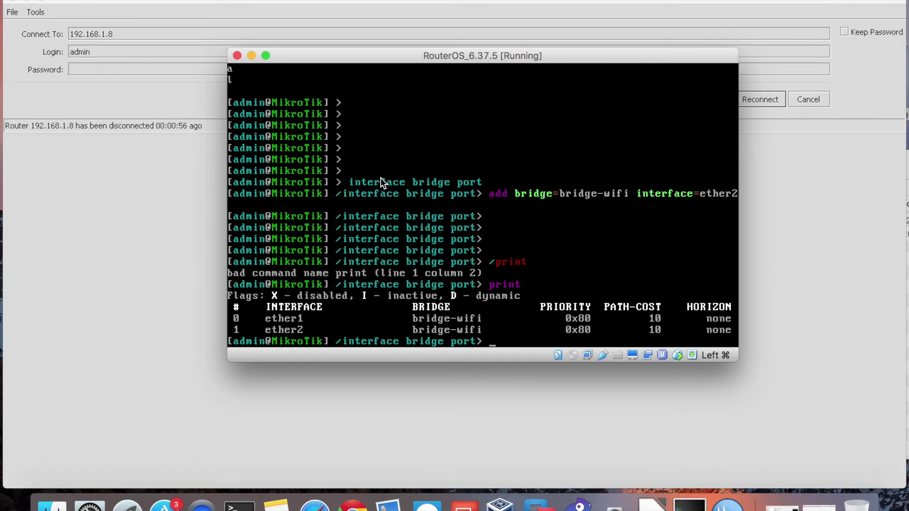
# - Hide the VM console, reconnect WinBox to 192.168.1.8, close the Terminal, and open CAPsMAN
pyautogui.click(251, 56)
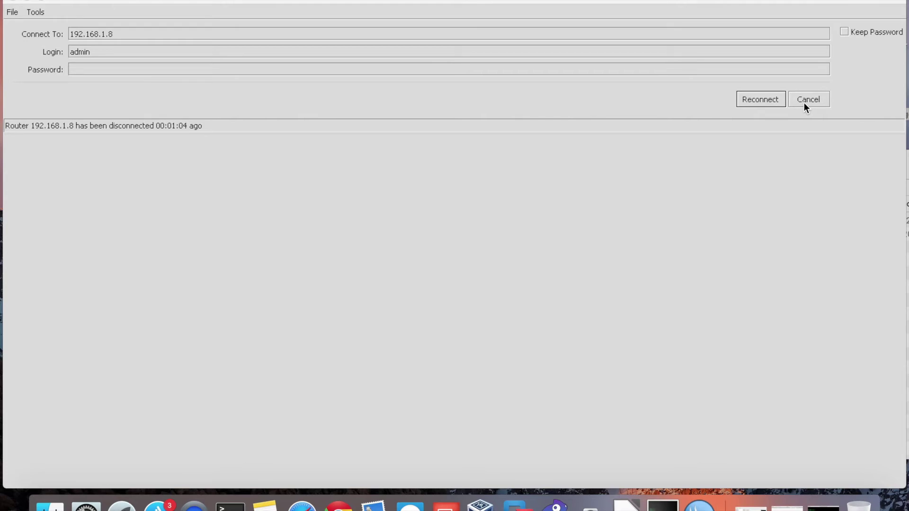
pyautogui.click(768, 98)
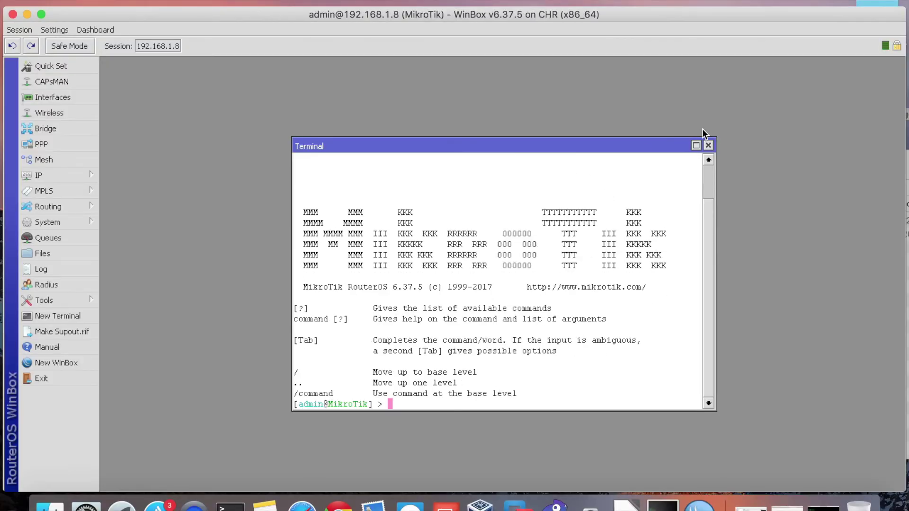
pyautogui.click(708, 146)
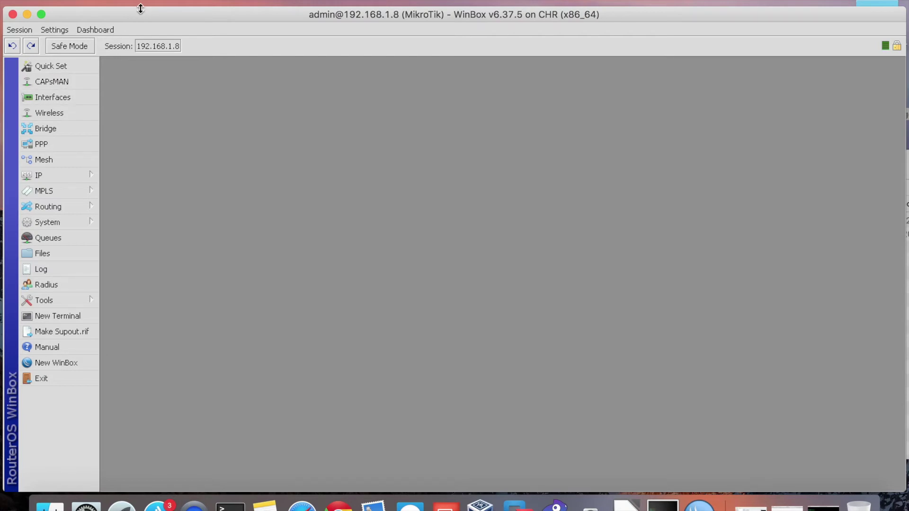
pyautogui.moveTo(138, 7); pyautogui.dragTo(138, 0)
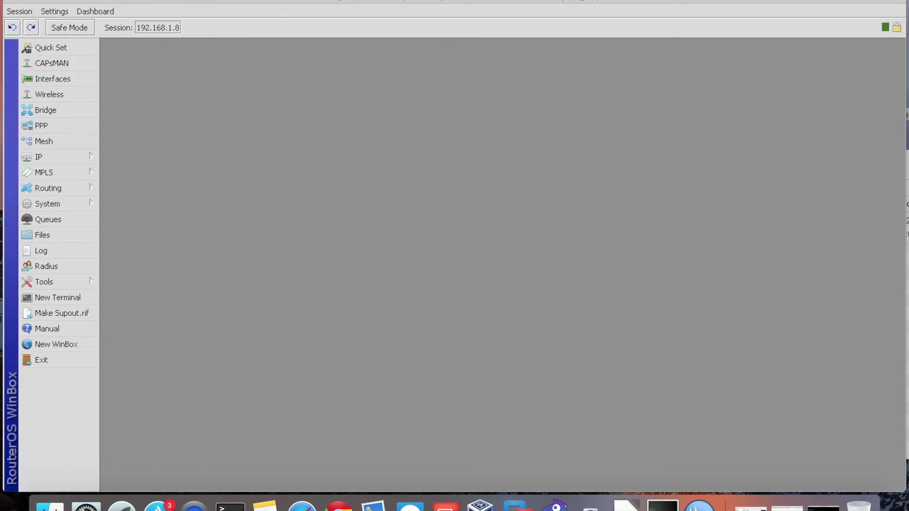
pyautogui.click(57, 63)
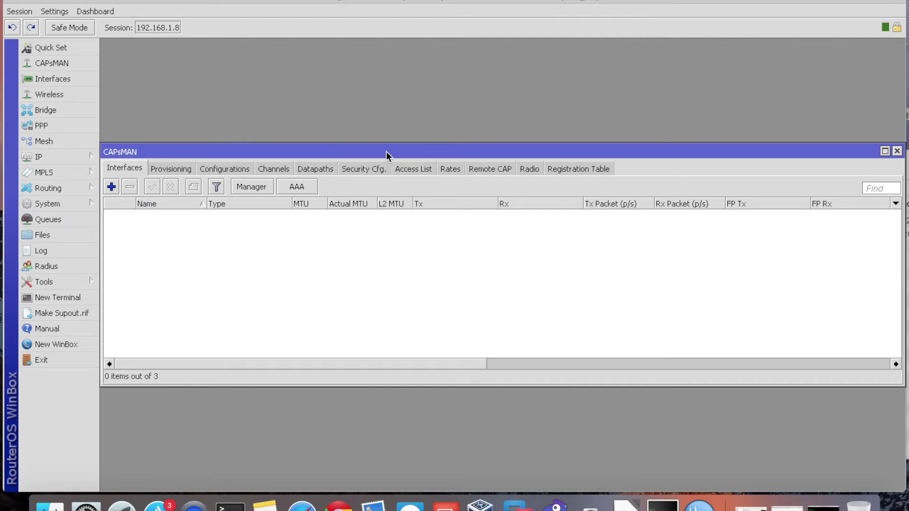
pyautogui.moveTo(383, 151); pyautogui.dragTo(391, 109)
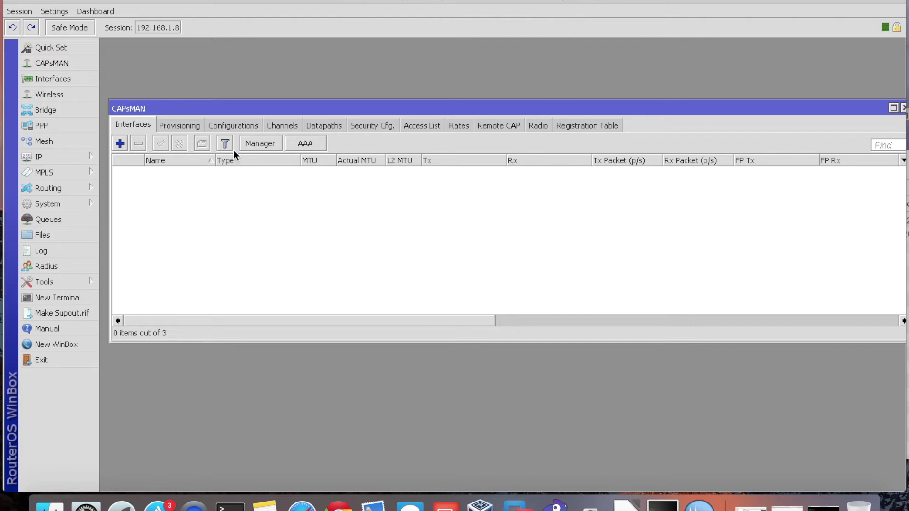
# - Add channel1 with frequency 2412, width 20, band 2ghz-b/g/n and extension channel disabled
pyautogui.click(286, 127)
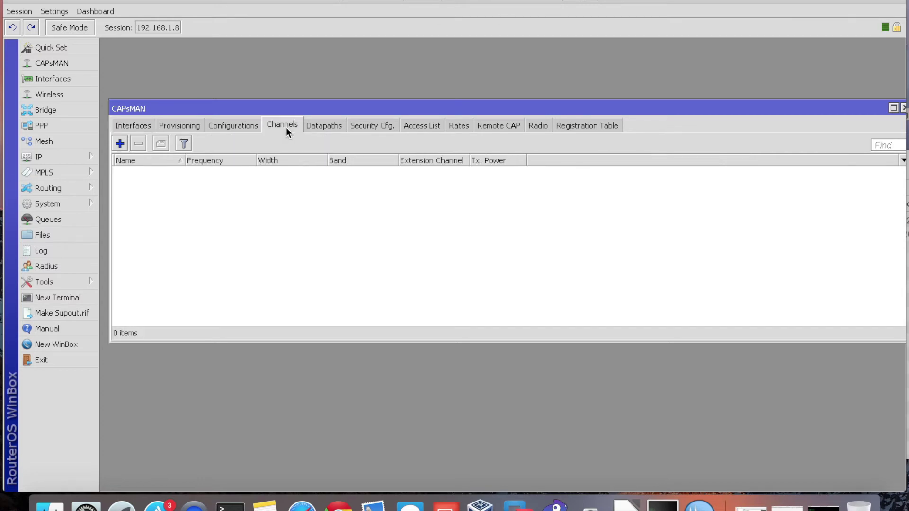
pyautogui.click(118, 147)
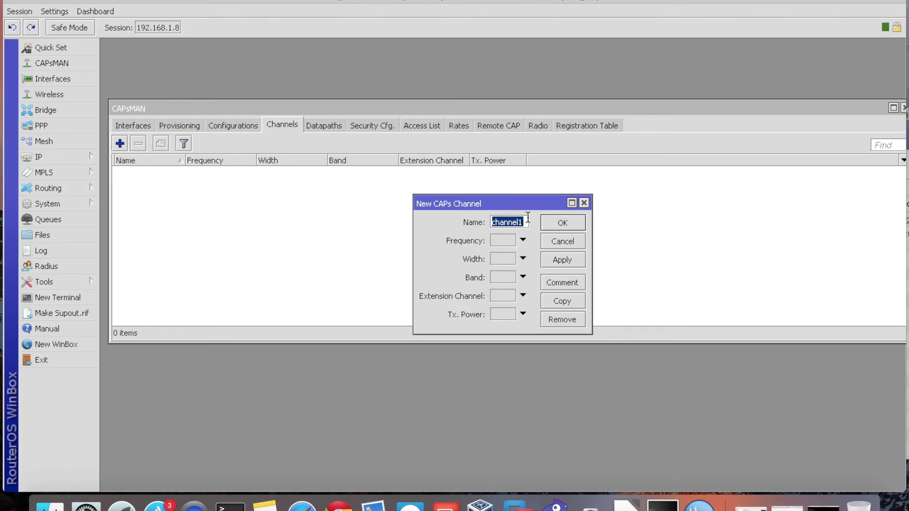
pyautogui.click(523, 241)
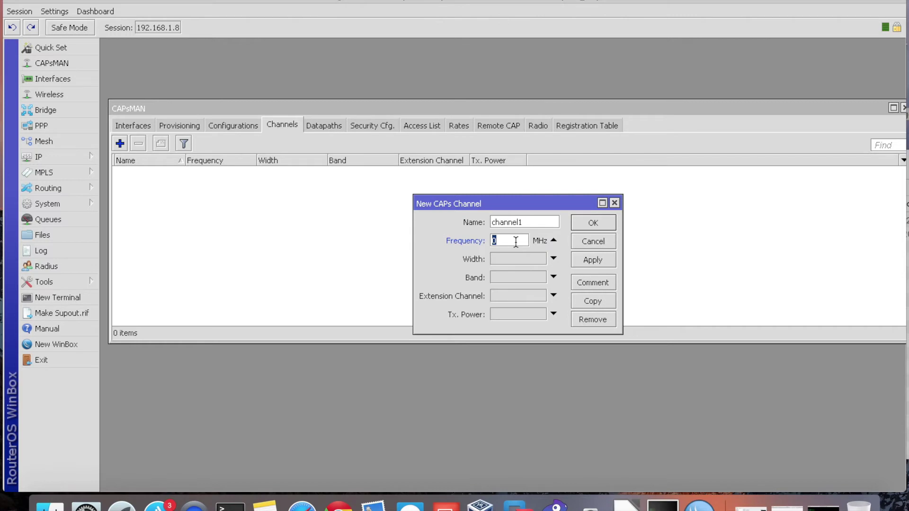
pyautogui.write('2412')
pyautogui.click(528, 259)
pyautogui.write('20')
pyautogui.click(532, 282)
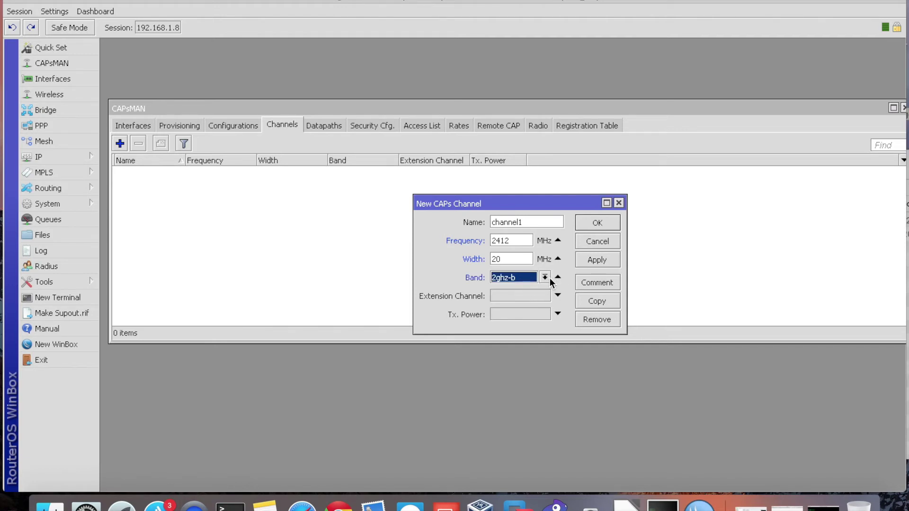
pyautogui.click(548, 279)
pyautogui.click(541, 306)
pyautogui.click(547, 297)
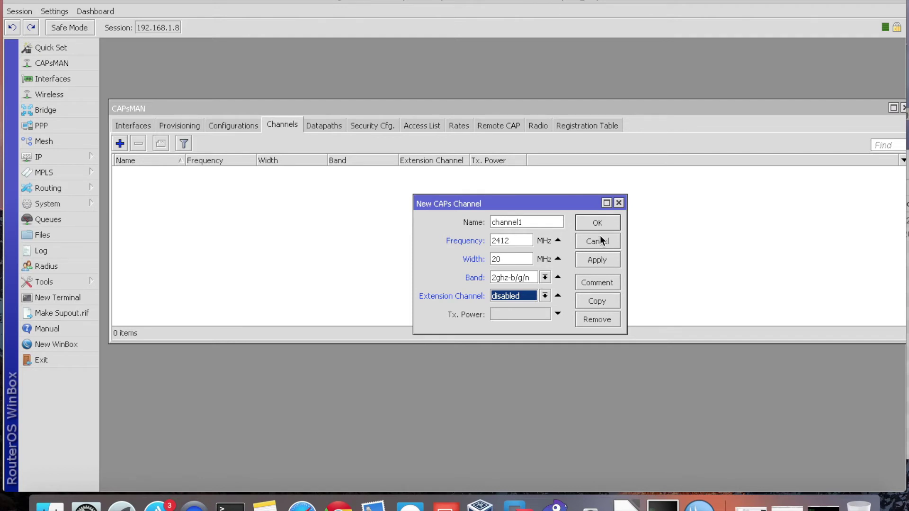
pyautogui.click(596, 259)
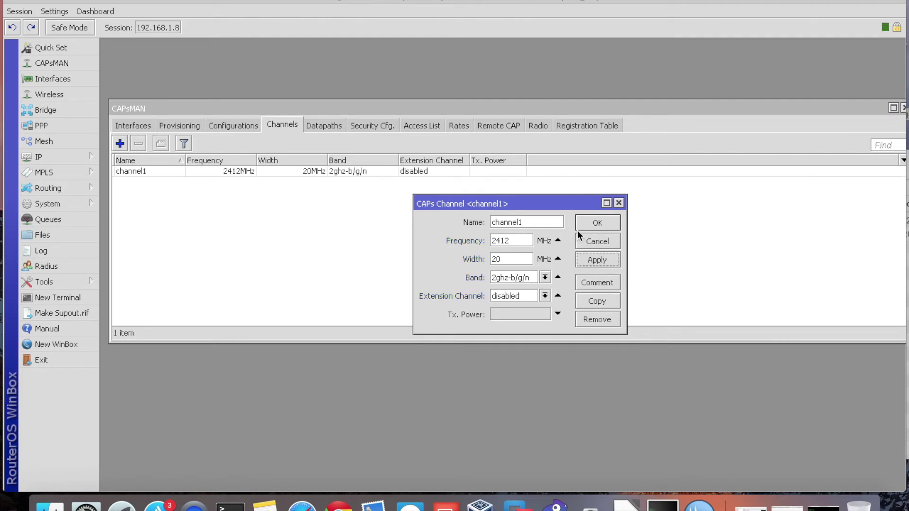
pyautogui.click(592, 300)
# - Set the copied channel2 to frequency 2437 and apply it
pyautogui.click(522, 222)
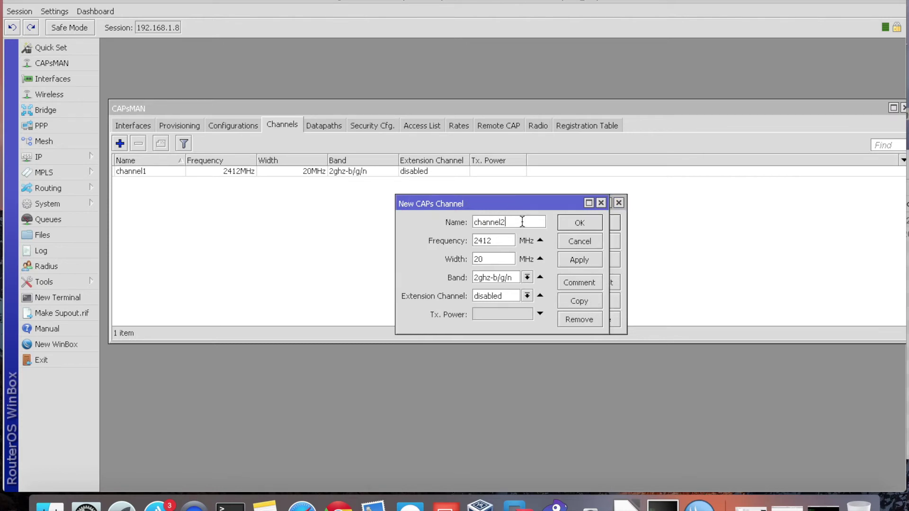
pyautogui.click(500, 242)
pyautogui.press('BackSpace')
pyautogui.press('BackSpace')
pyautogui.write('37')
pyautogui.click(587, 260)
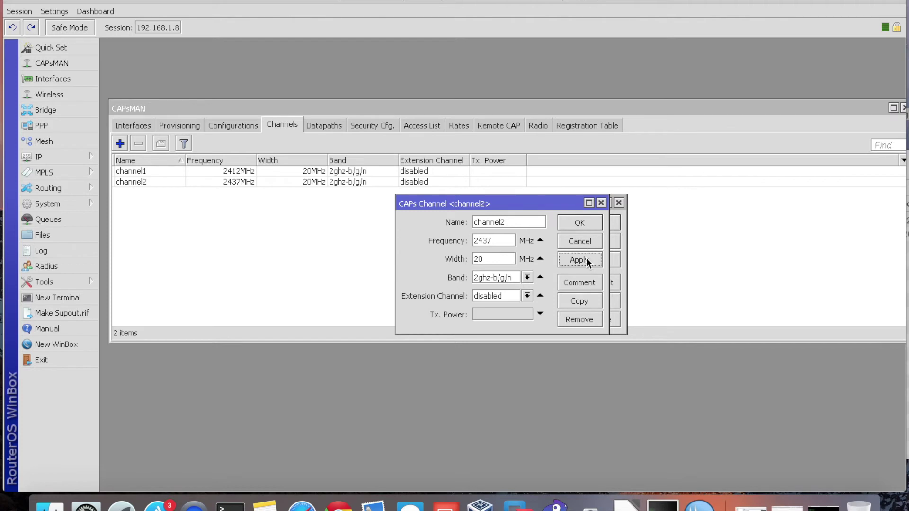
# - Copy channel2 as channel3 with frequency 2462 and apply it
pyautogui.click(584, 298)
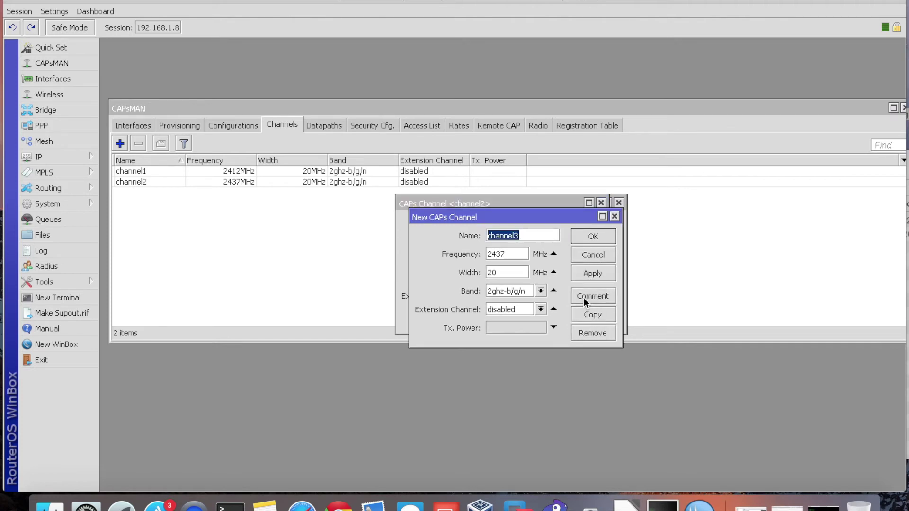
pyautogui.click(538, 235)
pyautogui.press('BackSpace')
pyautogui.write('3')
pyautogui.click(519, 254)
pyautogui.press('BackSpace')
pyautogui.press('BackSpace')
pyautogui.write('62')
pyautogui.click(598, 274)
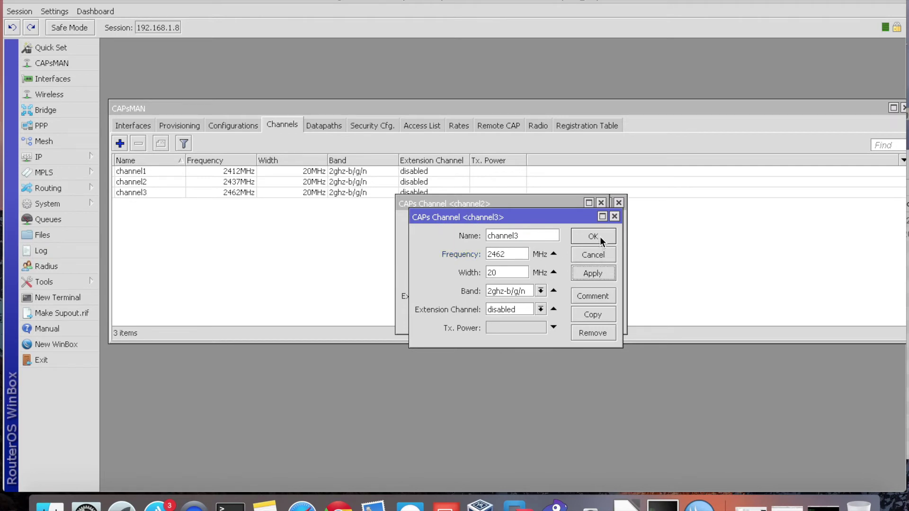
# - Close the channel3, channel2 and channel1 editor windows
pyautogui.click(601, 237)
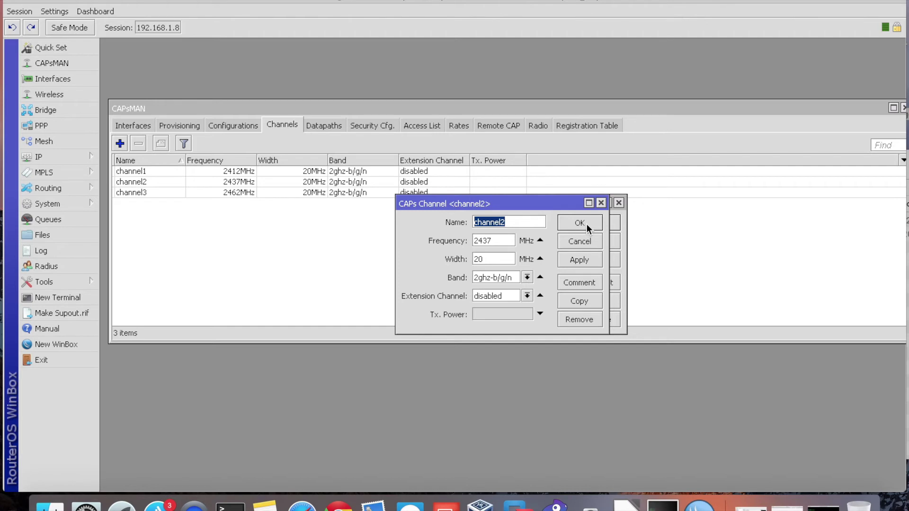
pyautogui.click(585, 221)
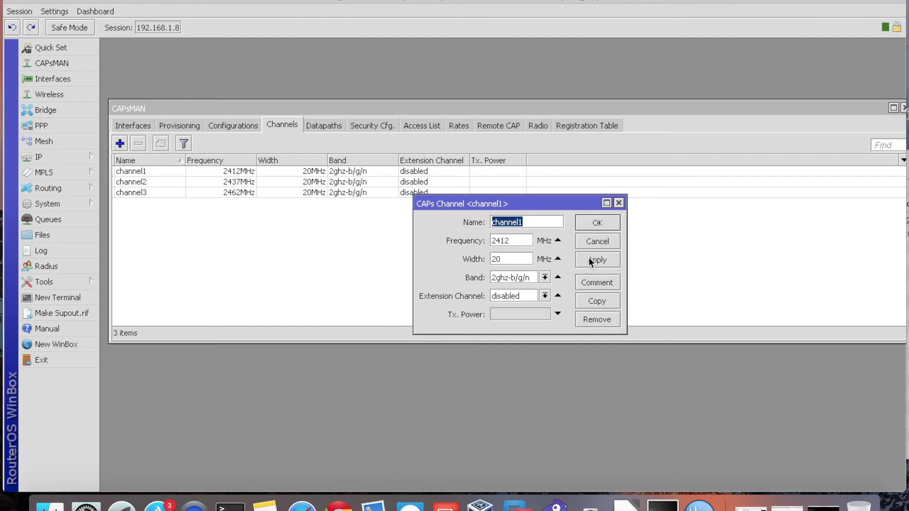
pyautogui.click(592, 227)
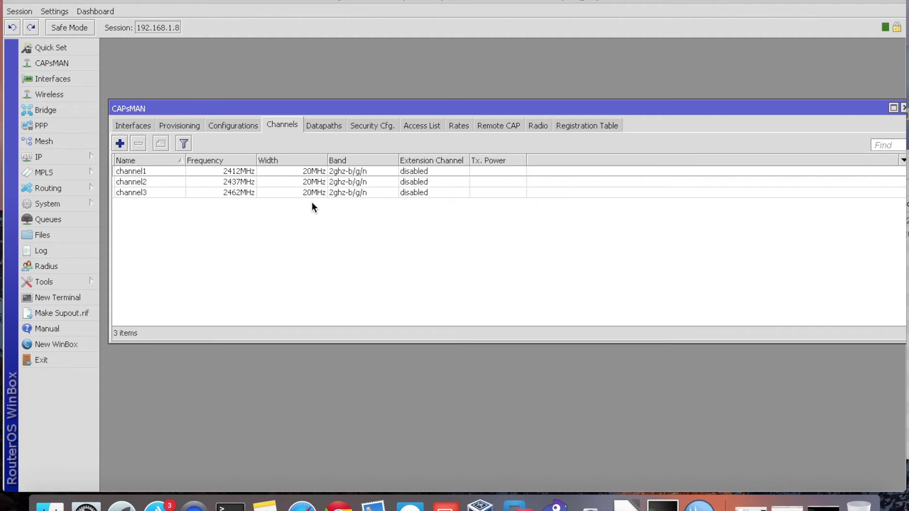
pyautogui.click(327, 128)
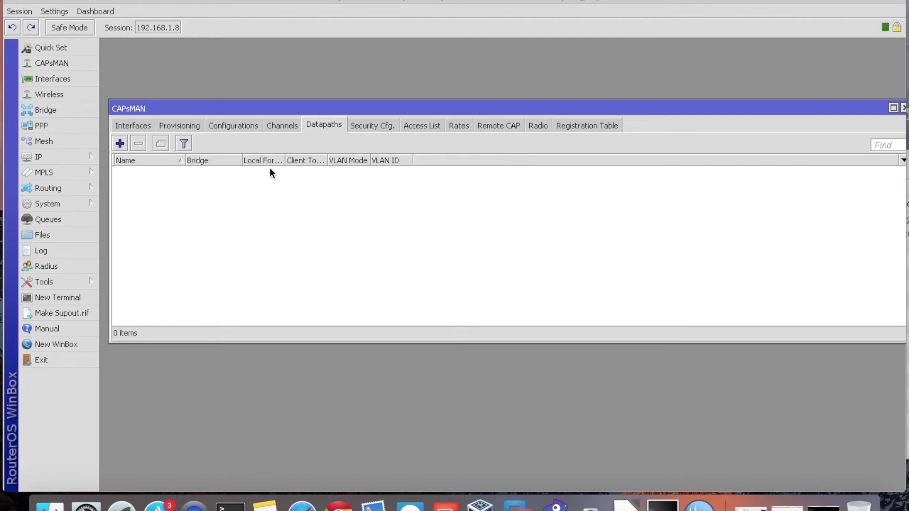
# - Create datapath1 on bridge bridge-wifi with client-to-client forwarding enabled
pyautogui.click(119, 144)
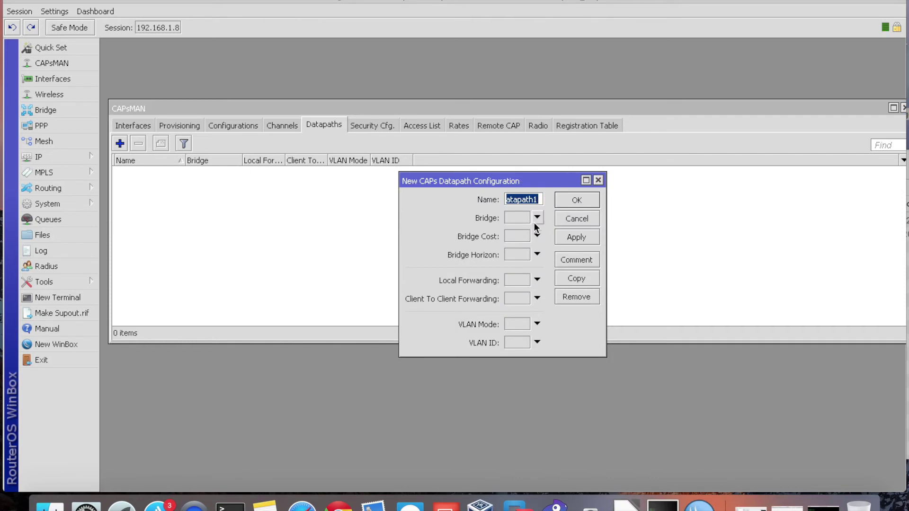
pyautogui.click(517, 201)
pyautogui.click(537, 217)
pyautogui.click(535, 218)
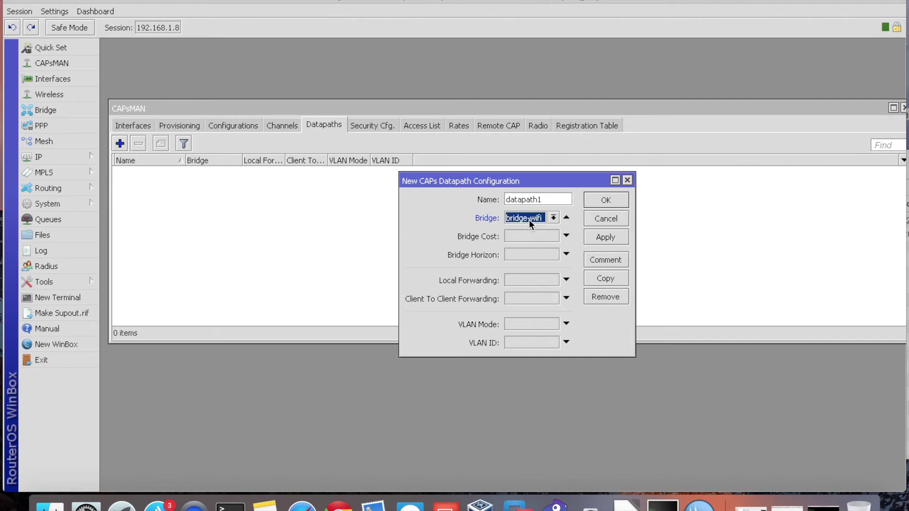
pyautogui.click(551, 299)
pyautogui.click(607, 236)
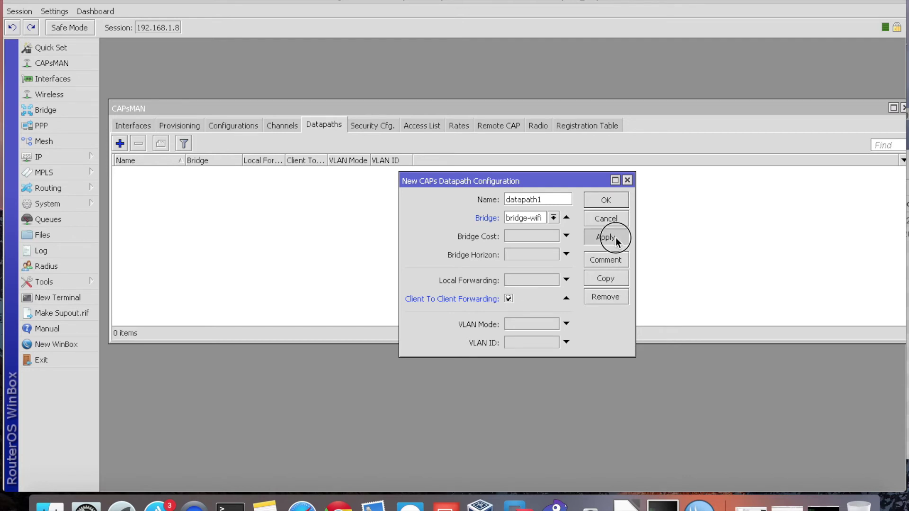
pyautogui.click(604, 200)
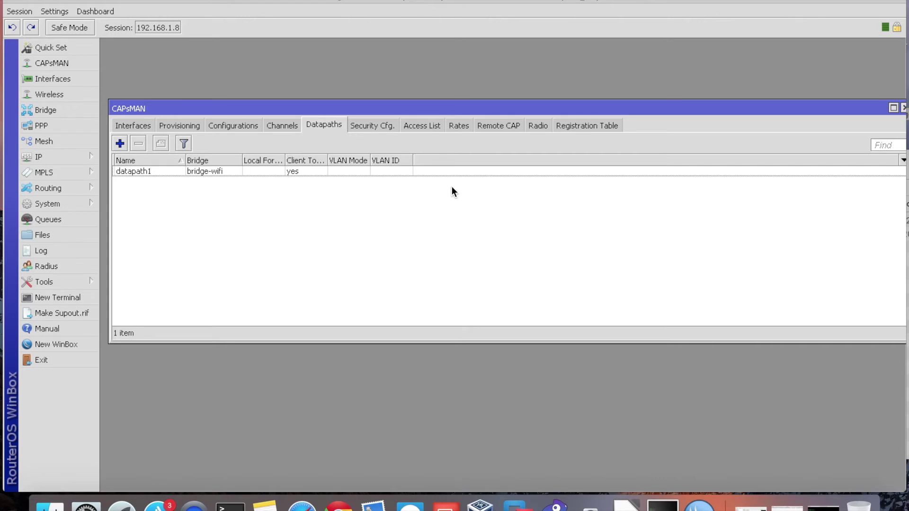
# - Add a blank datapath2 with default settings and go to the Security Cfg. list
pyautogui.click(122, 144)
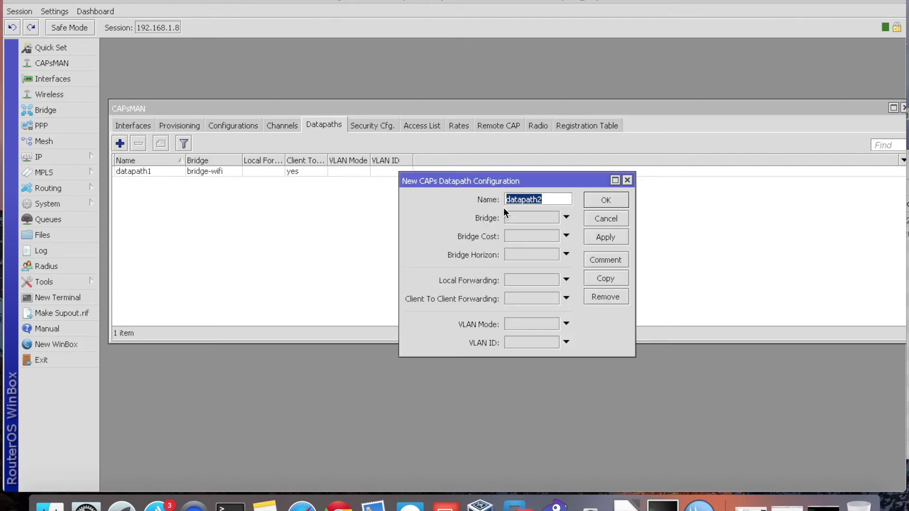
pyautogui.click(606, 237)
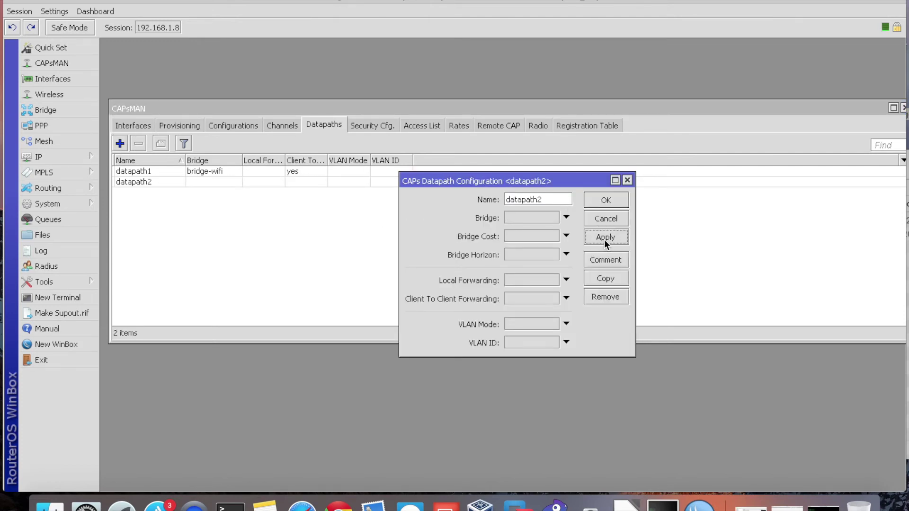
pyautogui.click(606, 200)
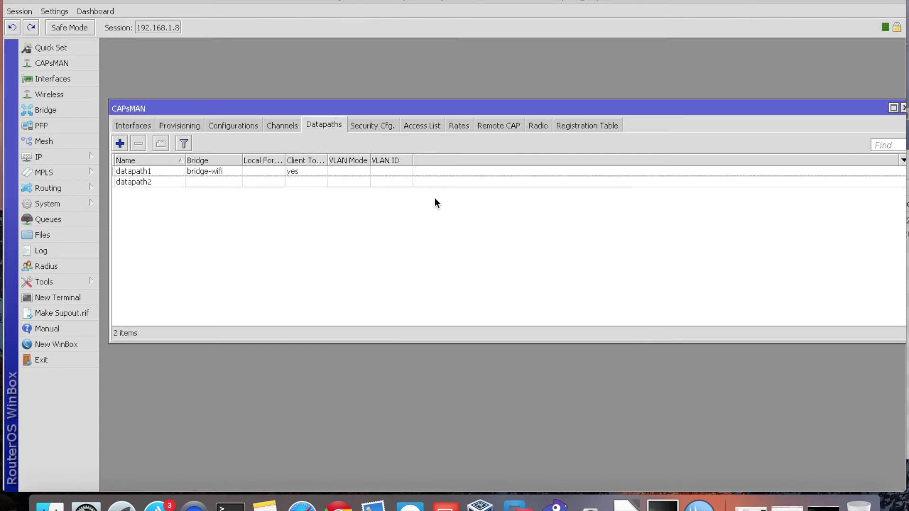
pyautogui.click(374, 128)
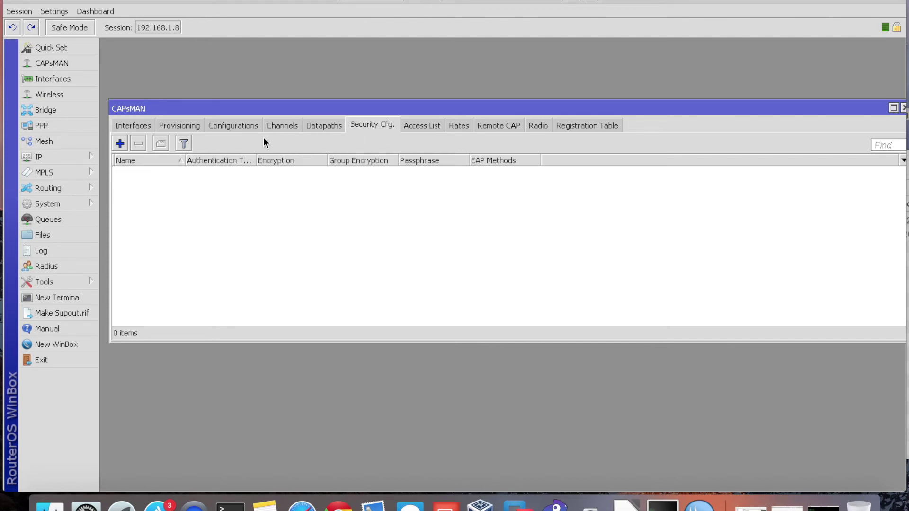
# - Create security profile security1 with WPA PSK and WPA2 PSK authentication and a passphrase
pyautogui.click(120, 144)
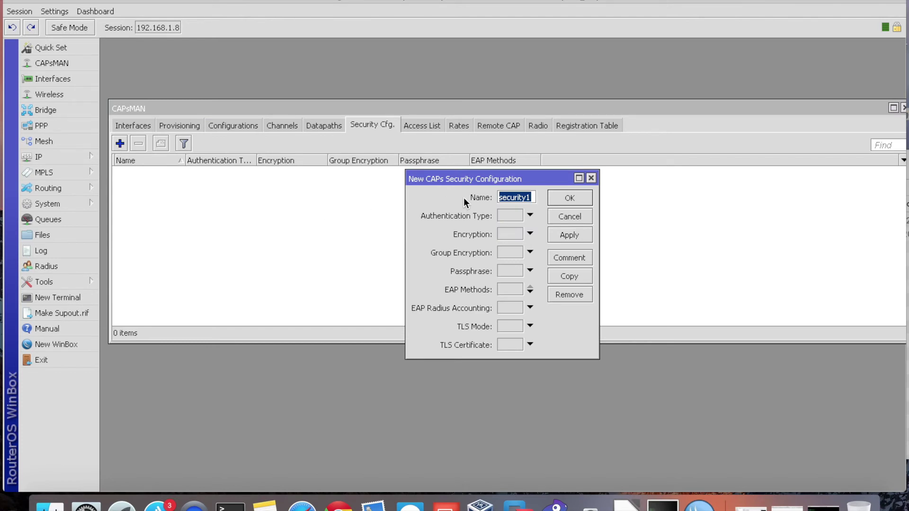
pyautogui.click(516, 197)
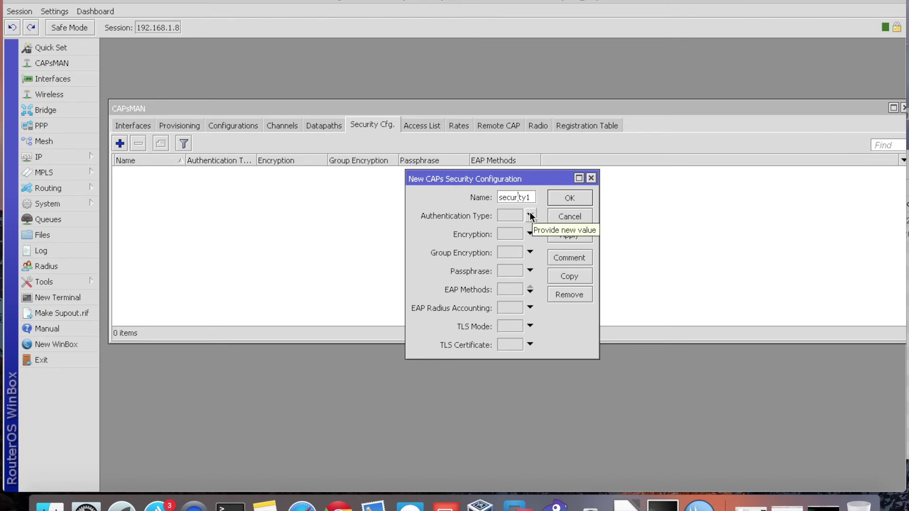
pyautogui.click(529, 215)
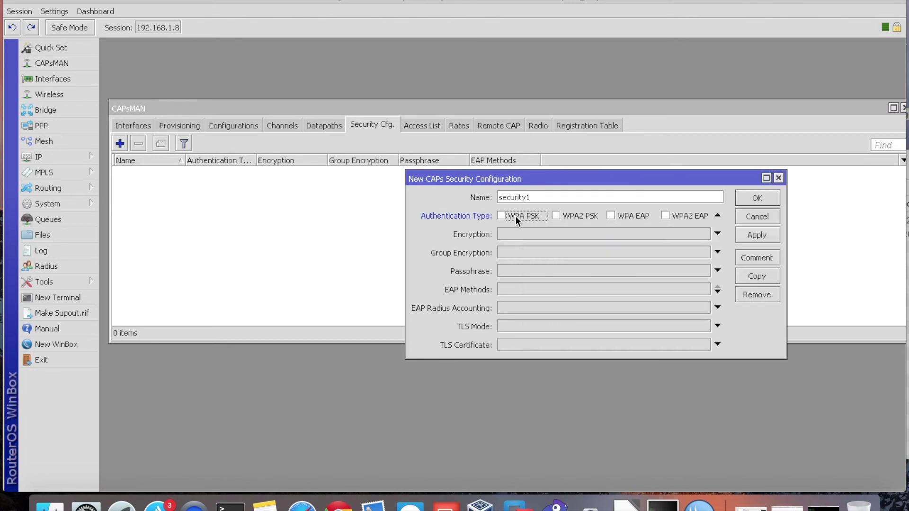
pyautogui.click(559, 215)
pyautogui.click(566, 271)
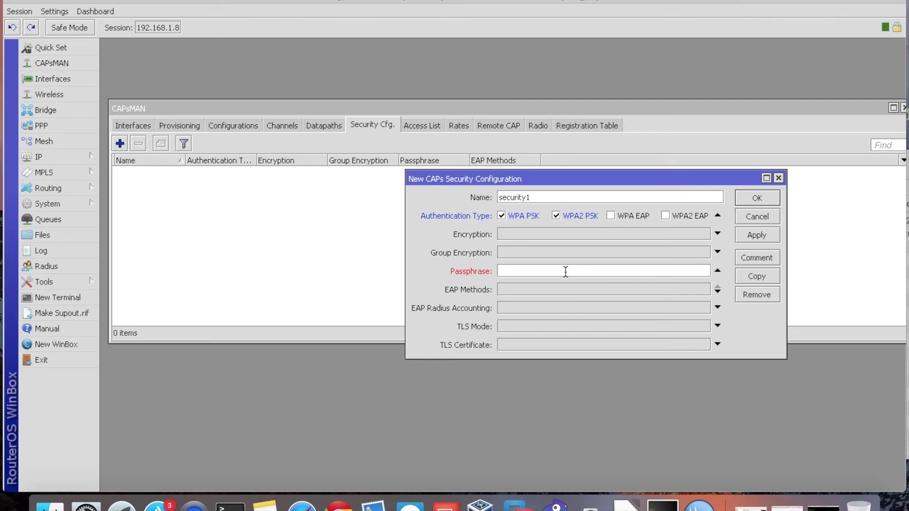
pyautogui.write('********')
pyautogui.click(757, 235)
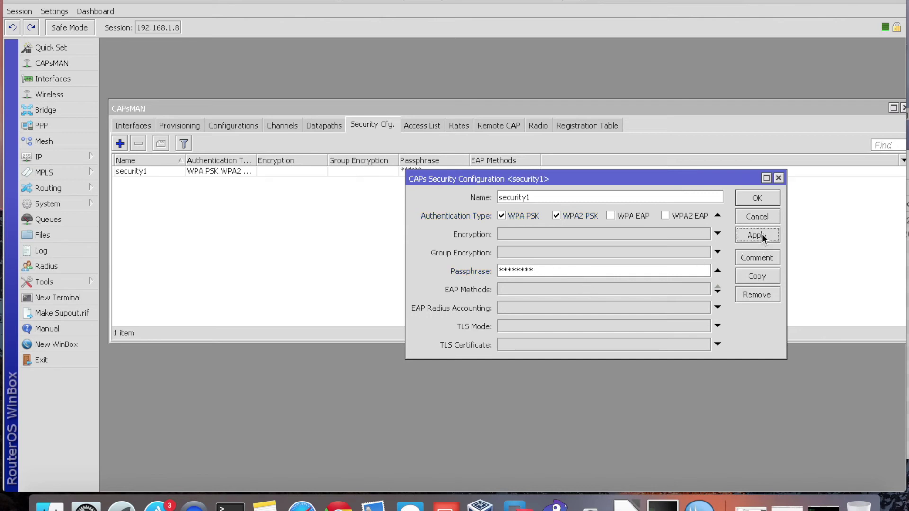
pyautogui.click(758, 198)
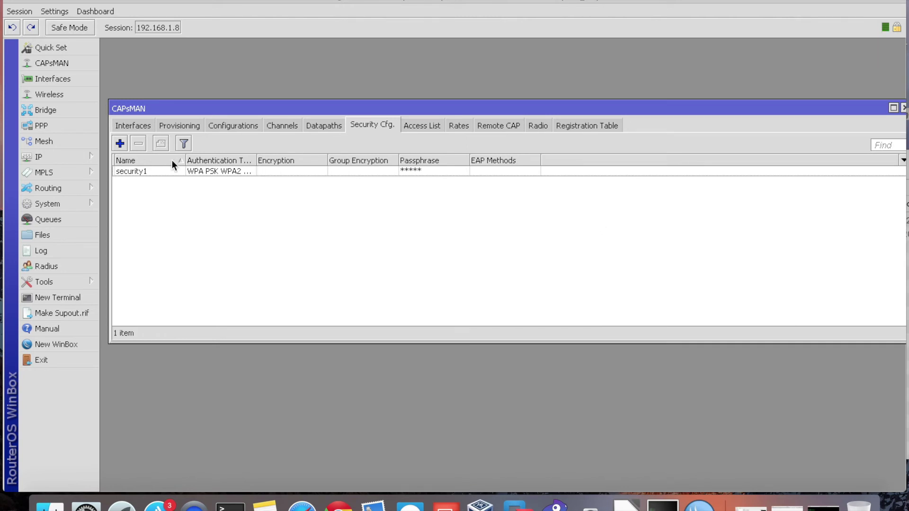
# - Add an empty security2 profile, then go to the Configurations list
pyautogui.click(121, 142)
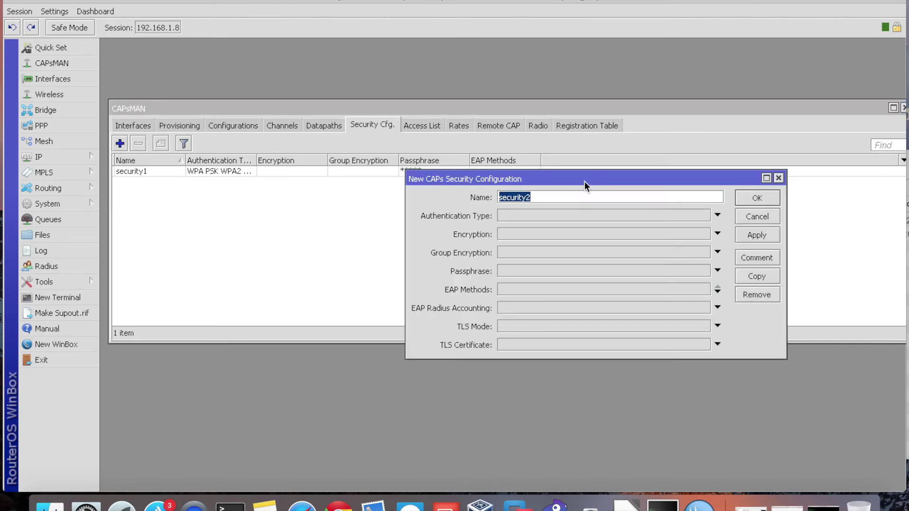
pyautogui.click(615, 196)
pyautogui.click(762, 234)
pyautogui.click(764, 199)
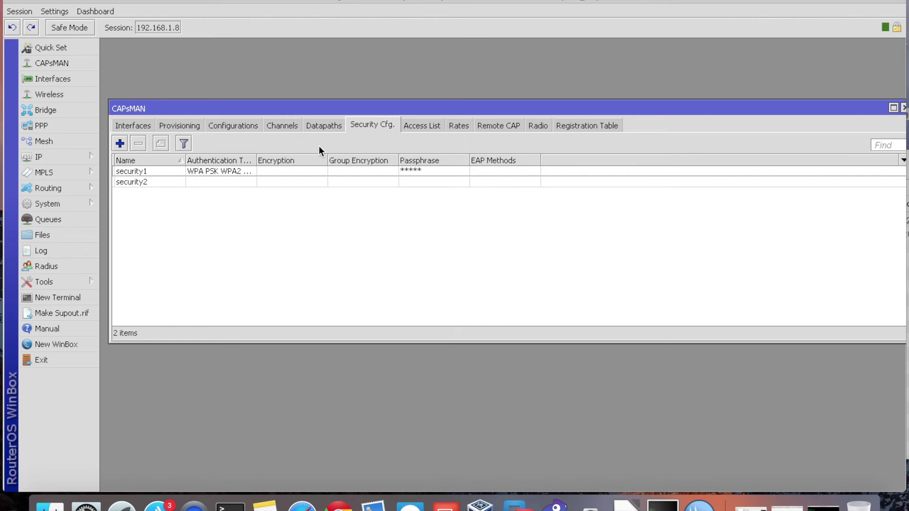
pyautogui.click(242, 126)
# - Add a new CAPs configuration with mode ap and SSID 'Internet'
pyautogui.click(120, 144)
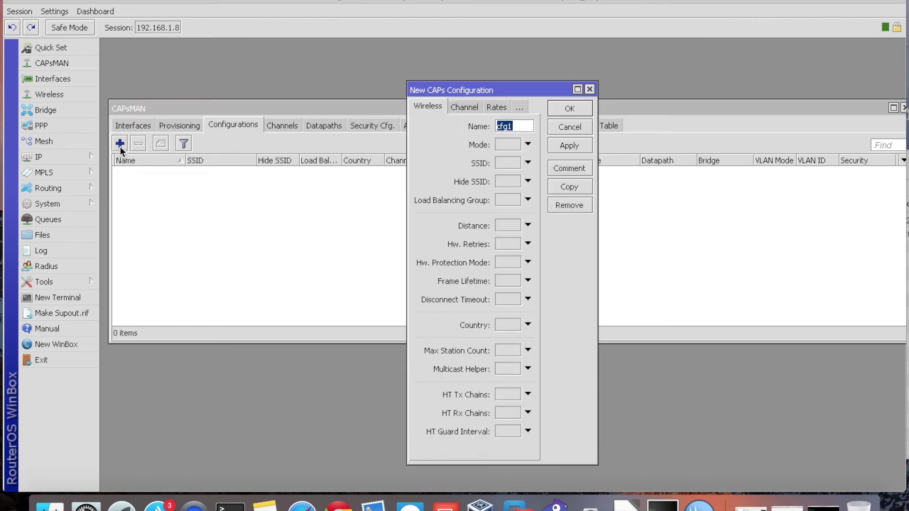
pyautogui.click(529, 145)
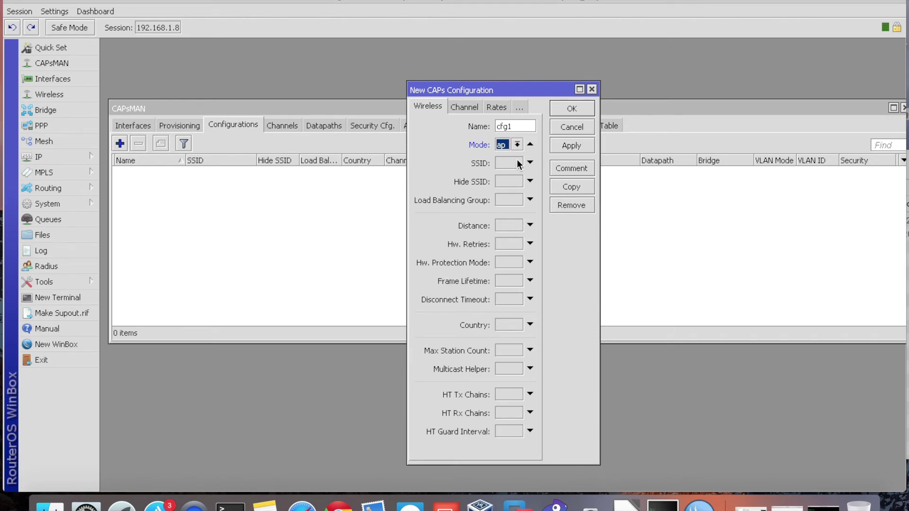
pyautogui.click(530, 163)
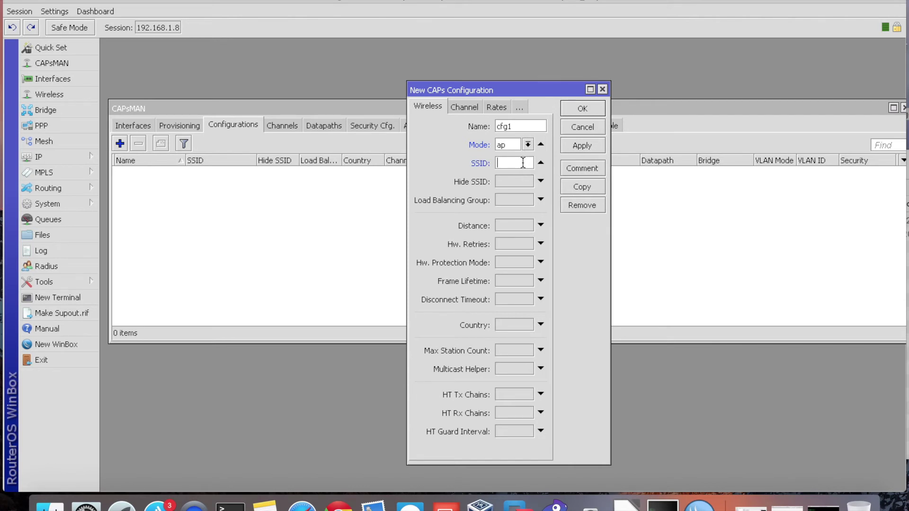
pyautogui.write('Internet')
# - Set the configuration's country to united states and its channel to channel1
pyautogui.click(533, 327)
pyautogui.click(604, 325)
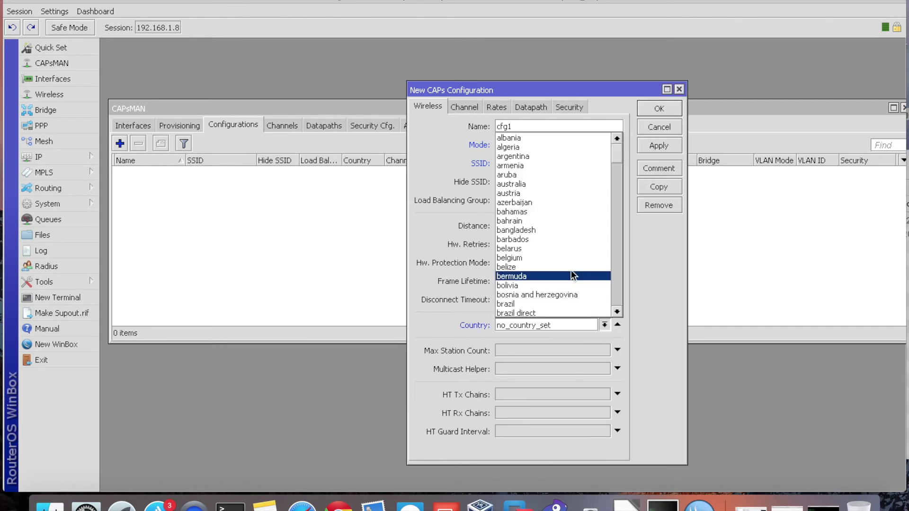
pyautogui.write('united arab emirates')
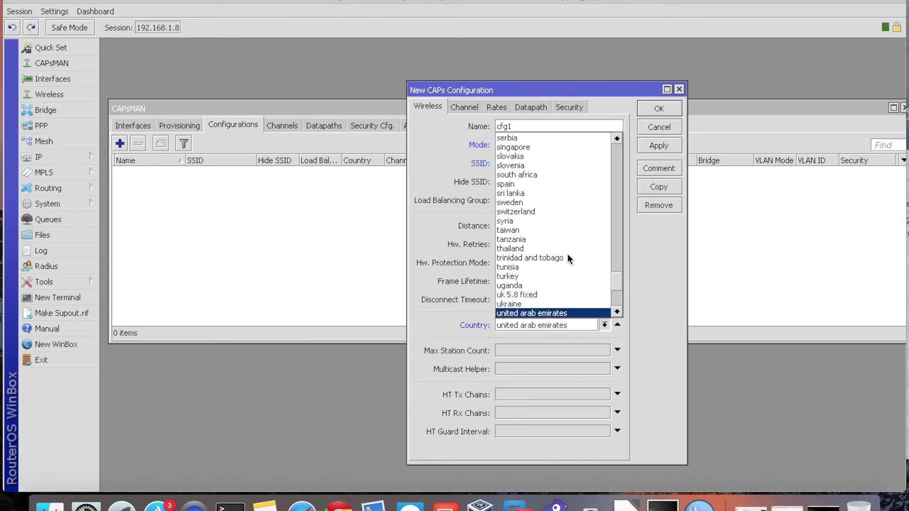
pyautogui.scroll(-2, 562, 262)
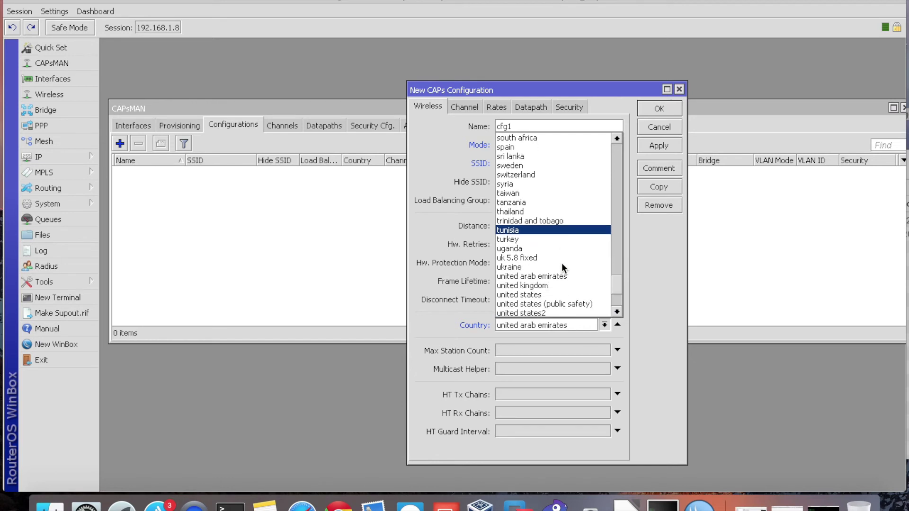
pyautogui.click(543, 294)
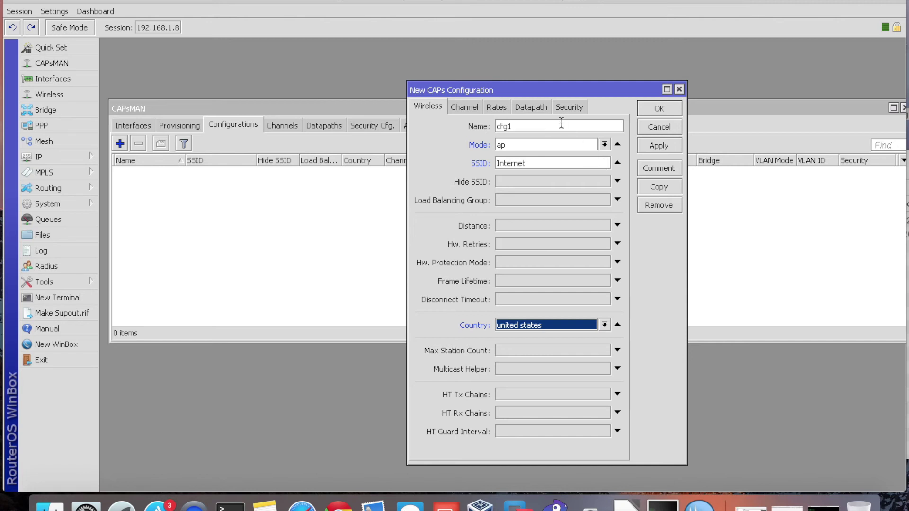
pyautogui.click(467, 106)
pyautogui.click(578, 125)
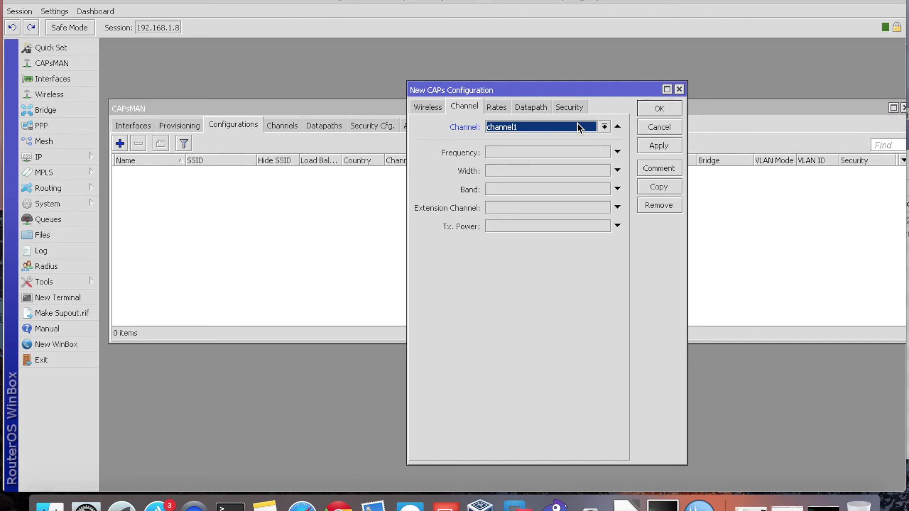
# - Clear the channel setting of cfg1
pyautogui.click(578, 124)
pyautogui.click(606, 127)
pyautogui.click(605, 127)
pyautogui.click(617, 127)
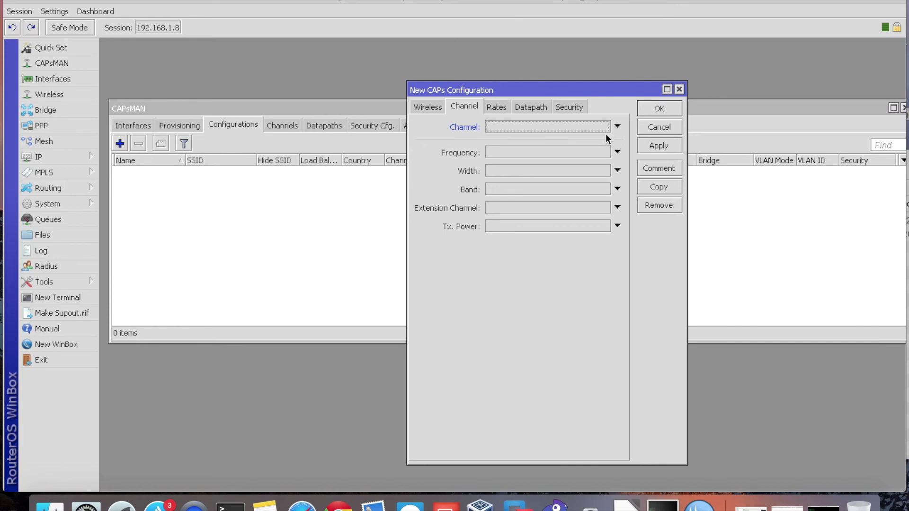
# - Assign datapath1 and security1 to cfg1 and save the configuration
pyautogui.click(532, 109)
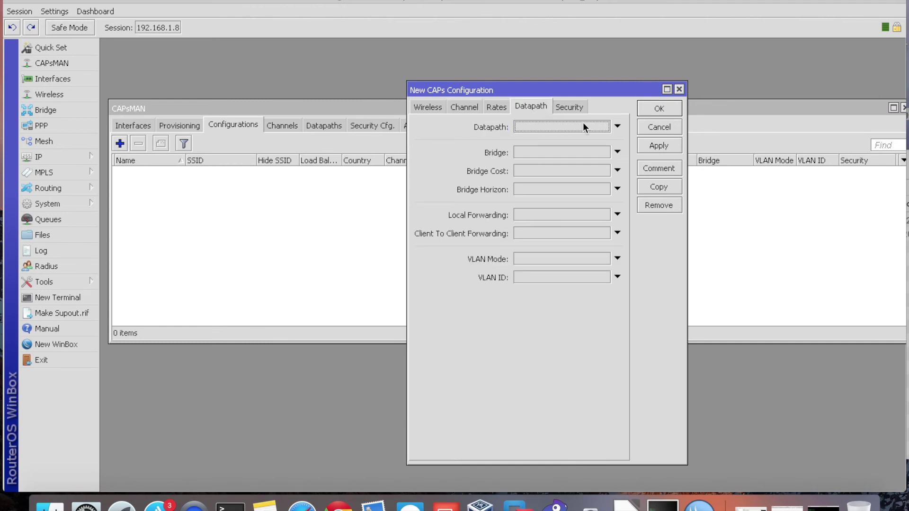
pyautogui.click(617, 127)
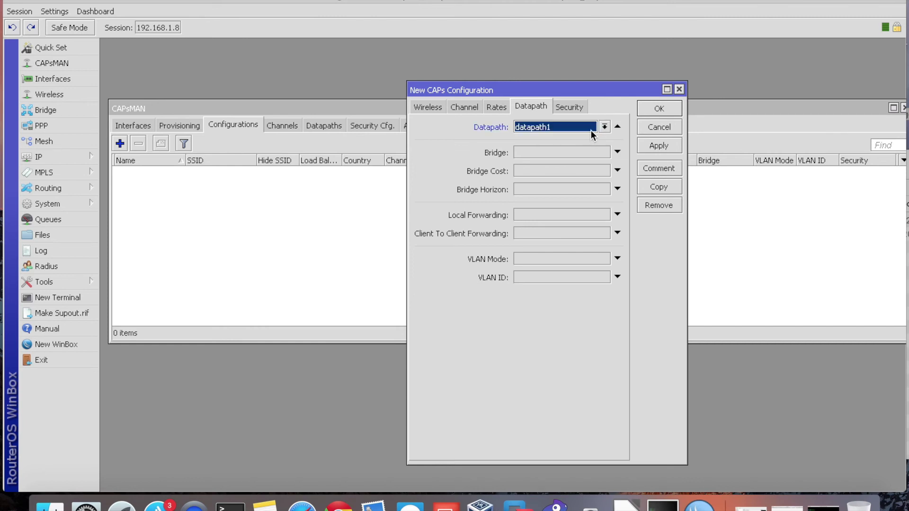
pyautogui.click(569, 107)
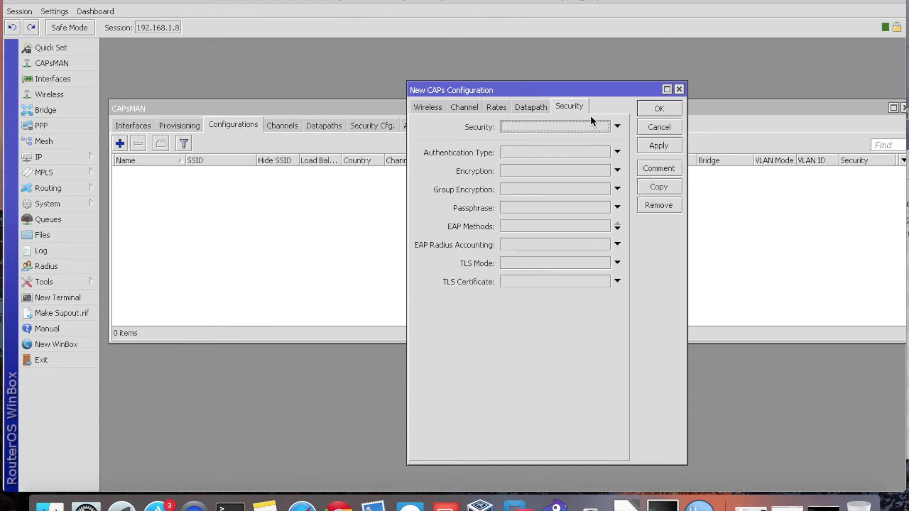
pyautogui.click(616, 126)
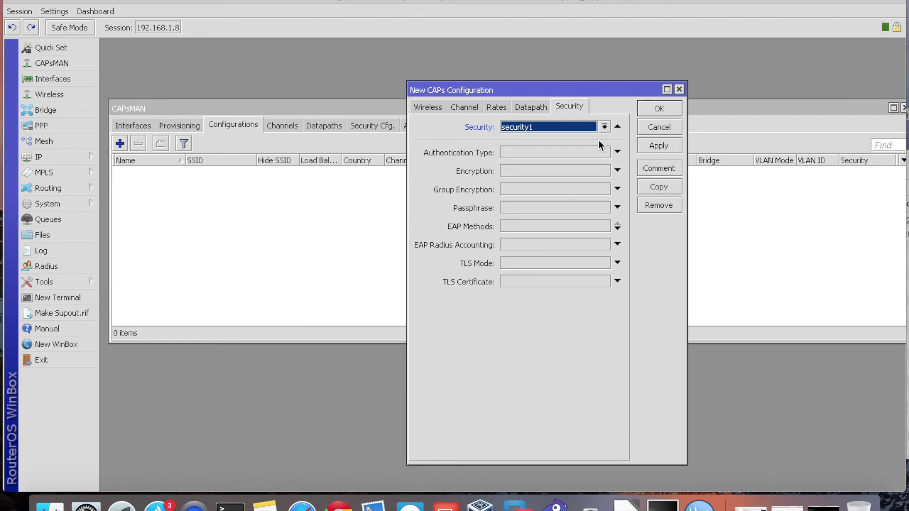
pyautogui.click(660, 144)
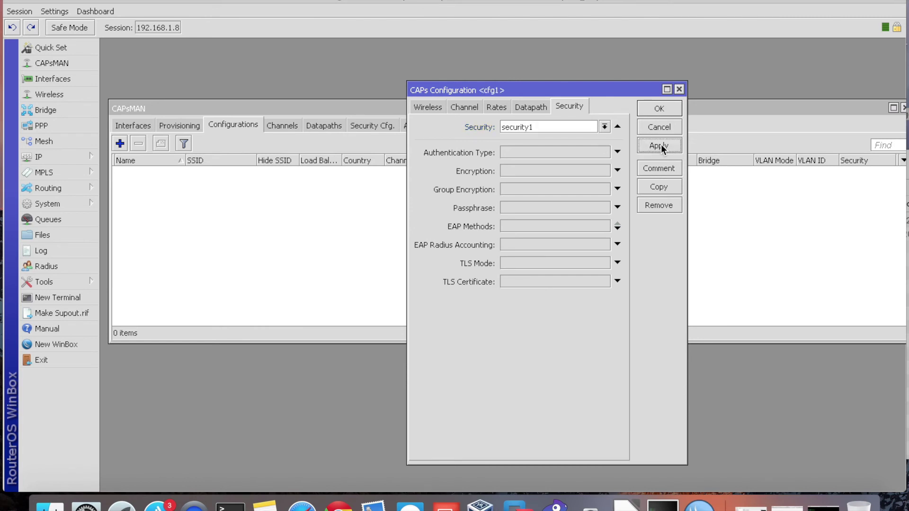
pyautogui.click(666, 110)
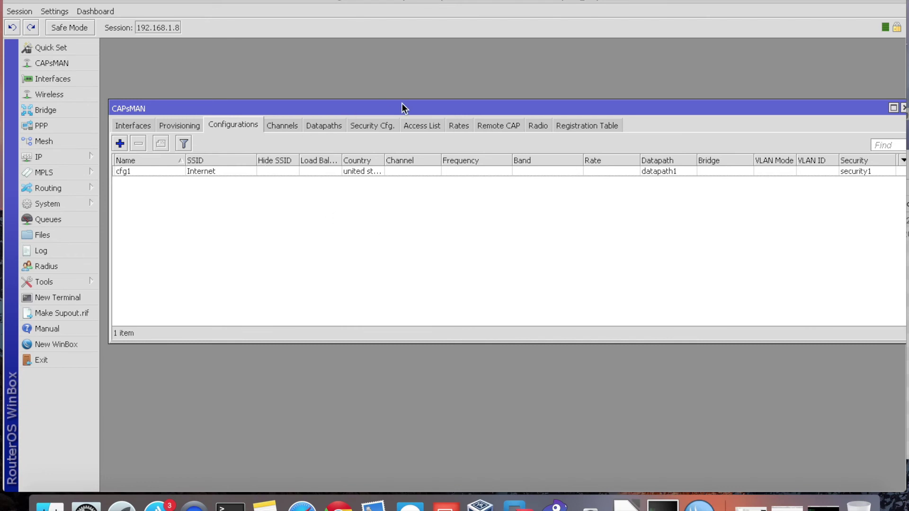
pyautogui.moveTo(403, 108); pyautogui.dragTo(400, 92)
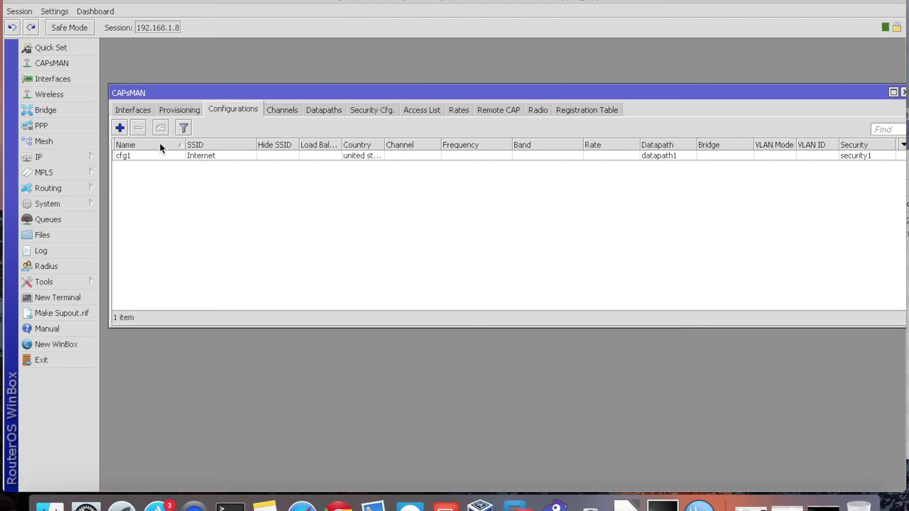
pyautogui.click(120, 128)
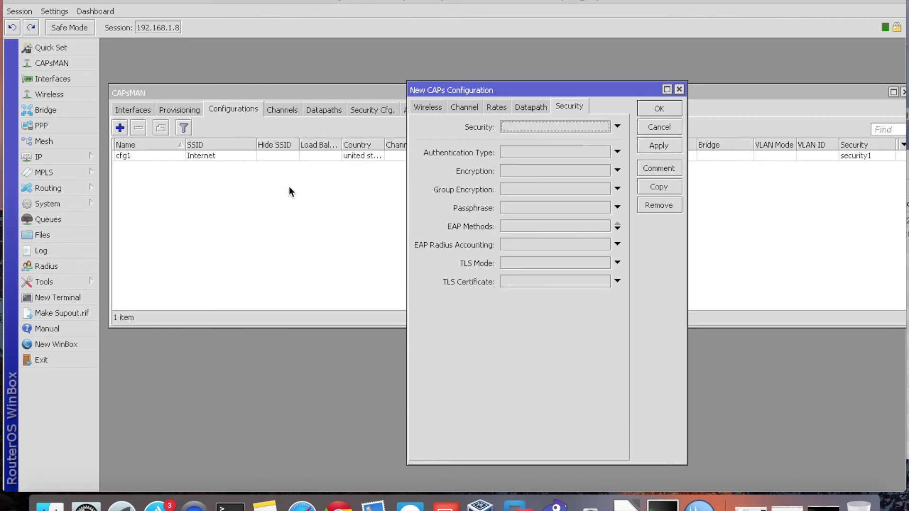
pyautogui.click(680, 90)
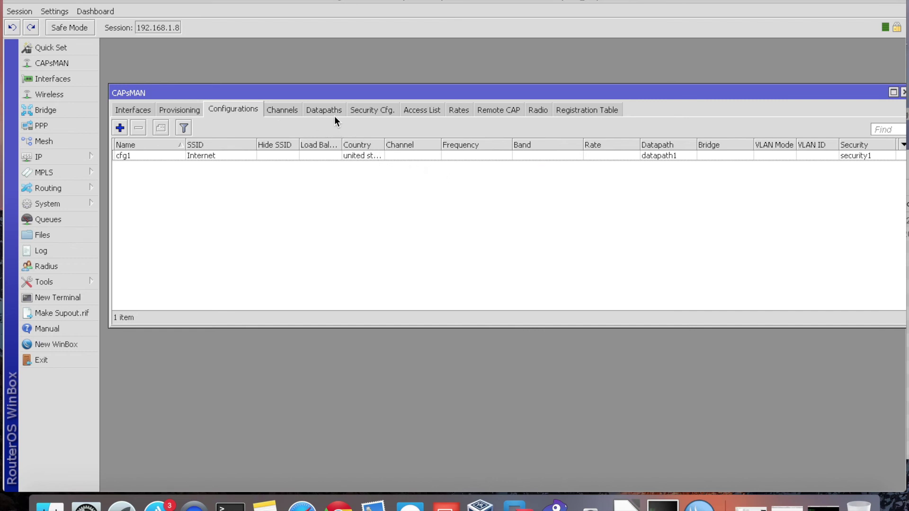
pyautogui.click(69, 63)
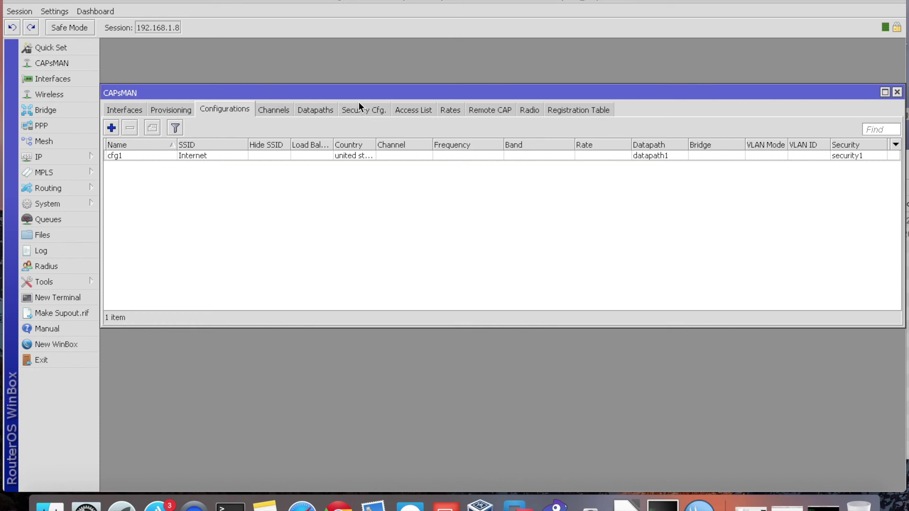
# - Add a provisioning rule with action create dynamic enabled and cfg1 as master and slave configuration
pyautogui.click(191, 112)
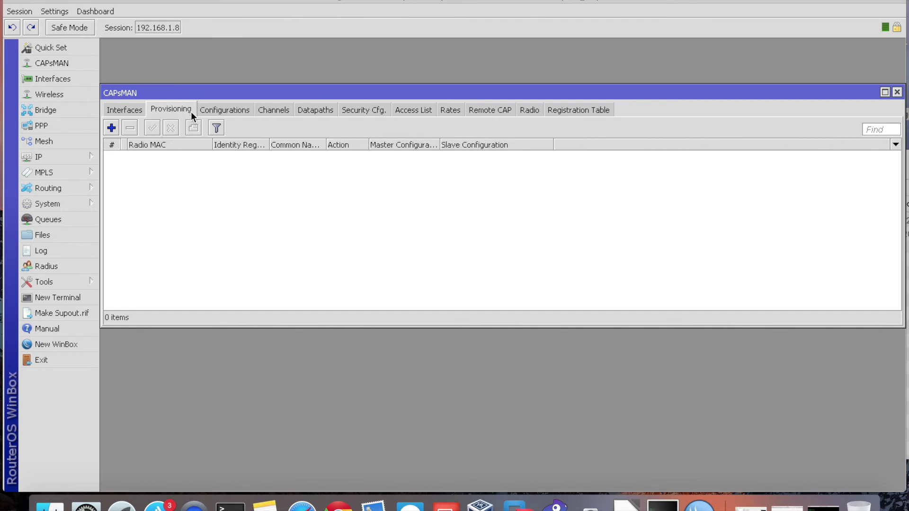
pyautogui.click(111, 128)
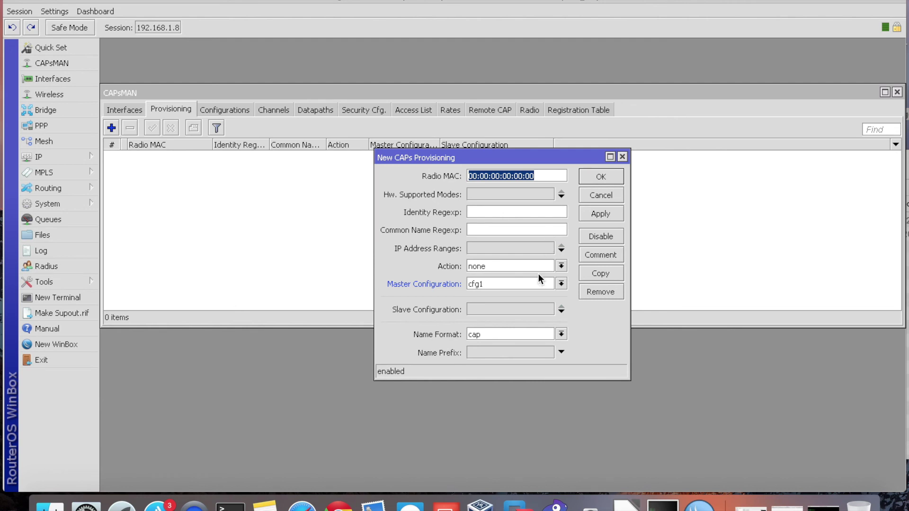
pyautogui.click(561, 266)
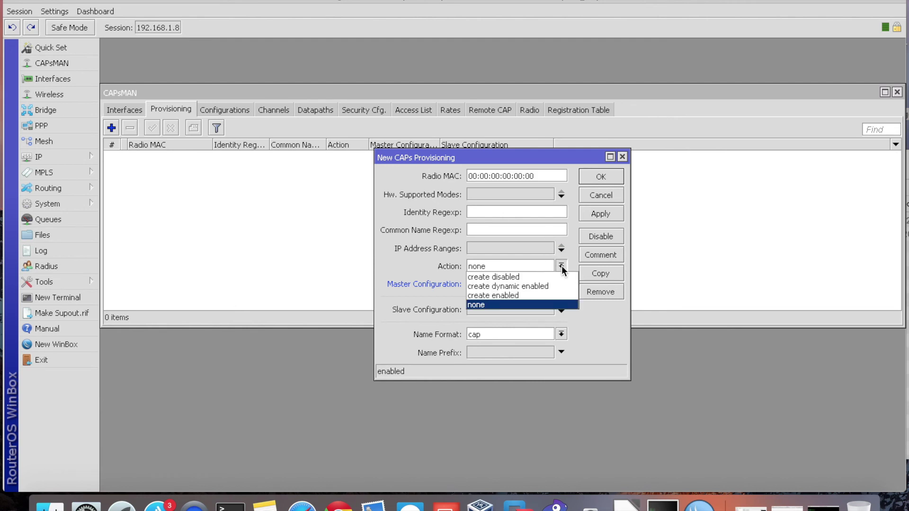
pyautogui.click(544, 286)
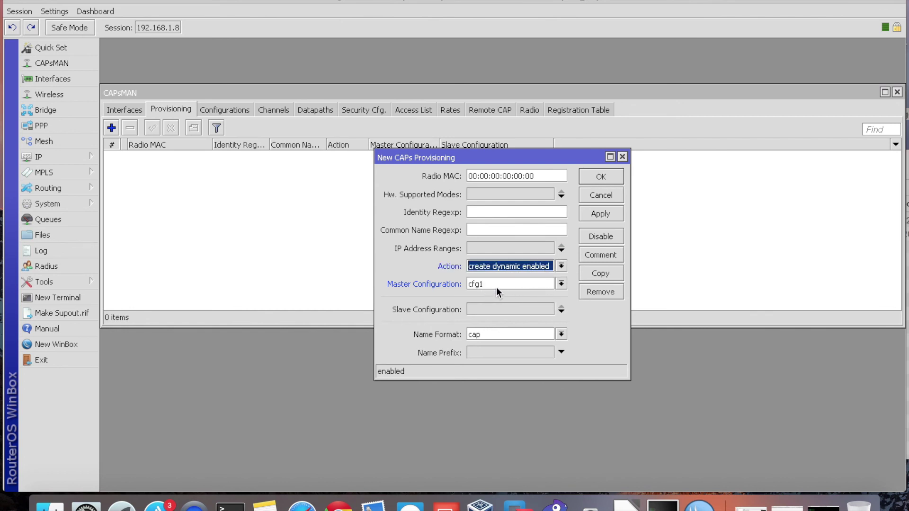
pyautogui.click(561, 313)
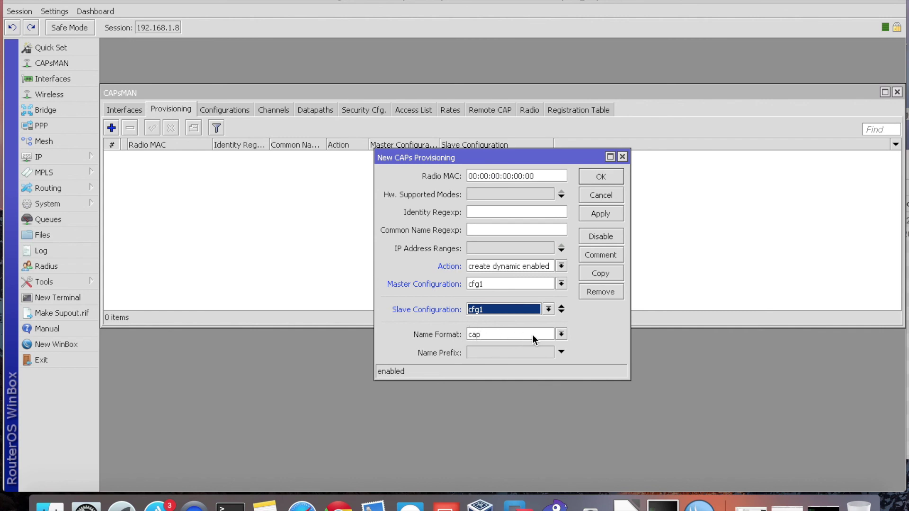
pyautogui.click(601, 214)
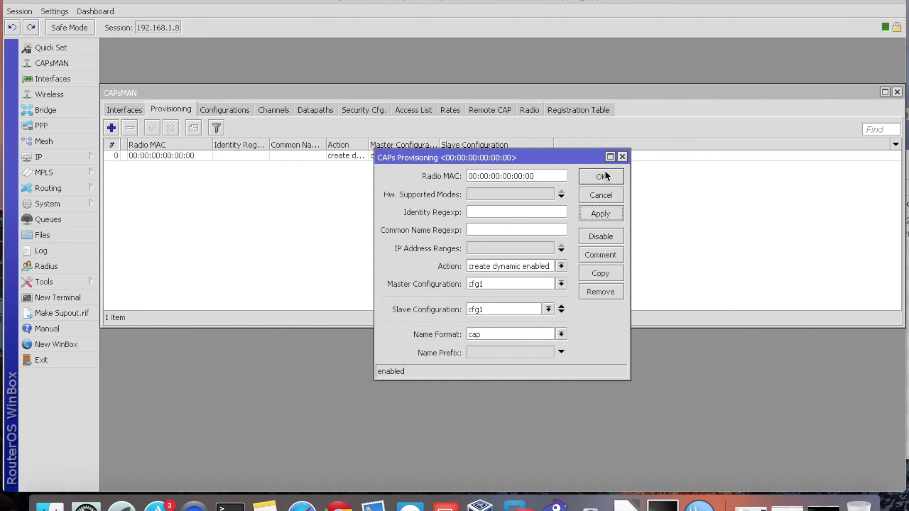
pyautogui.click(600, 177)
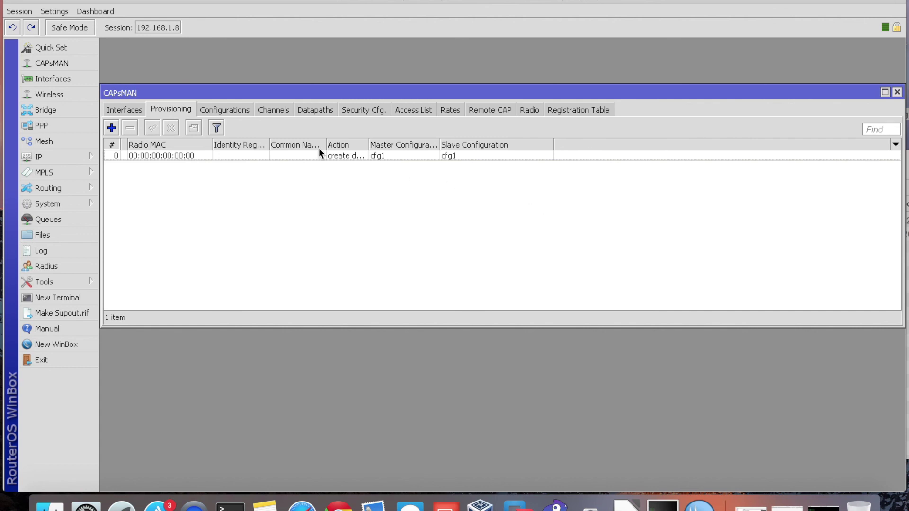
# - Turn on the CAPs manager from the Interfaces tab's Manager settings
pyautogui.moveTo(186, 90); pyautogui.dragTo(208, 90)
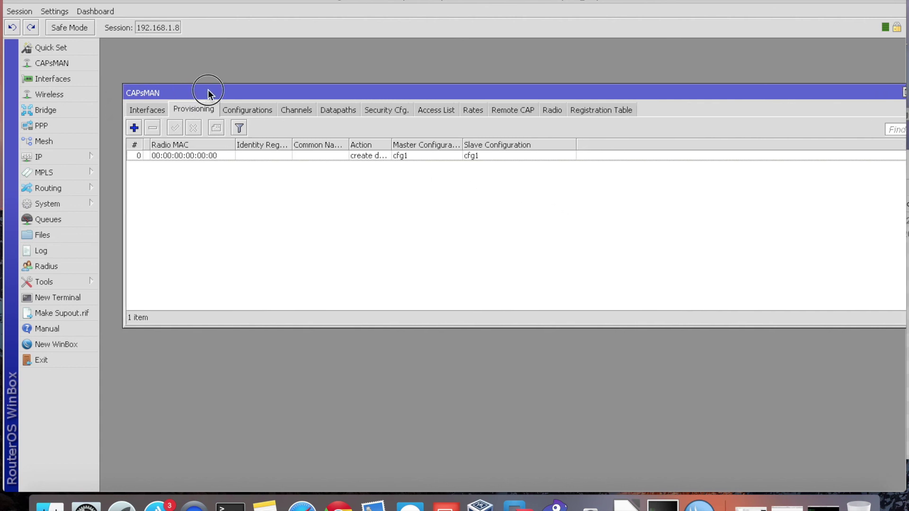
pyautogui.click(152, 111)
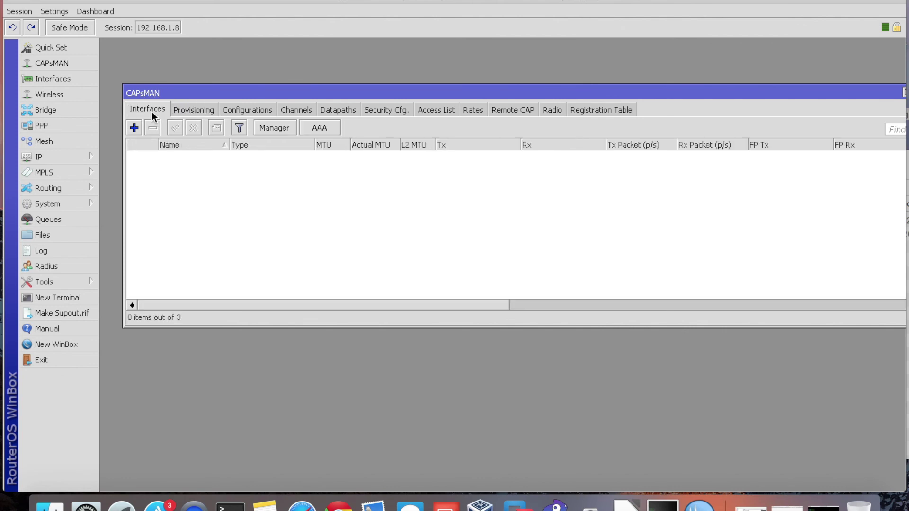
pyautogui.click(274, 128)
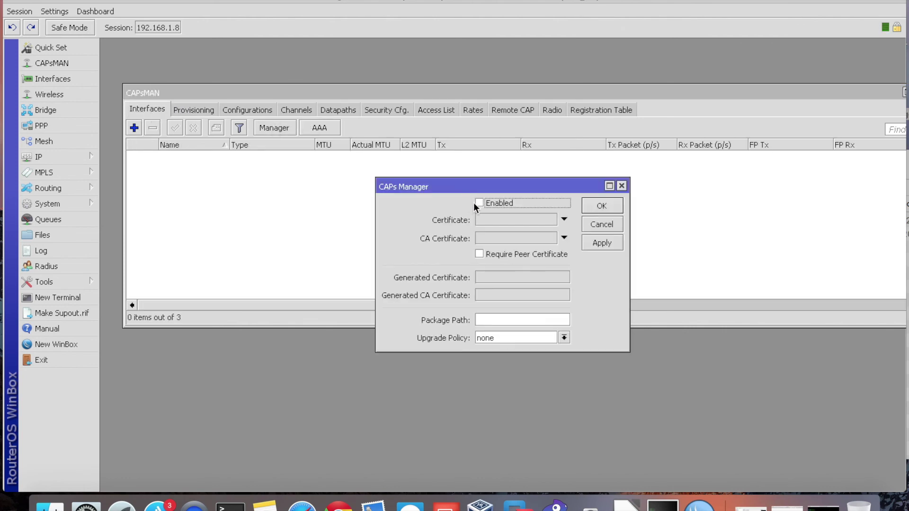
pyautogui.click(604, 242)
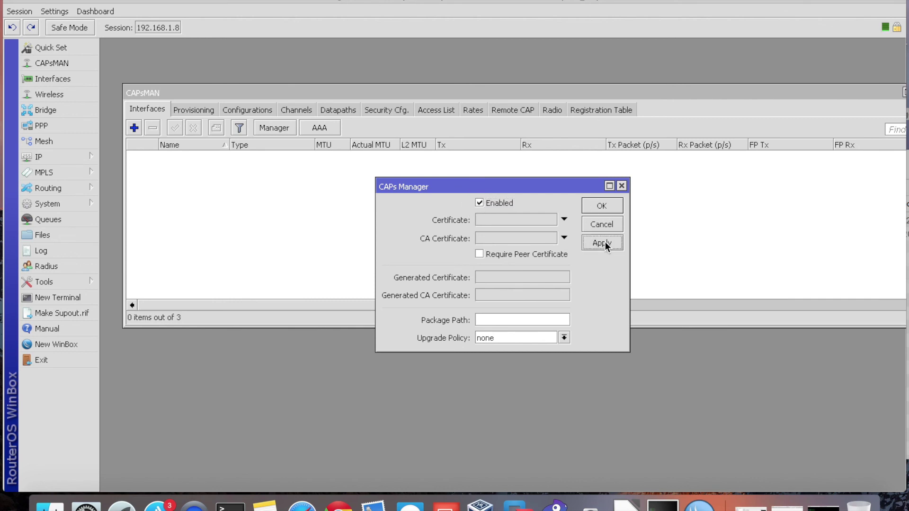
pyautogui.click(602, 206)
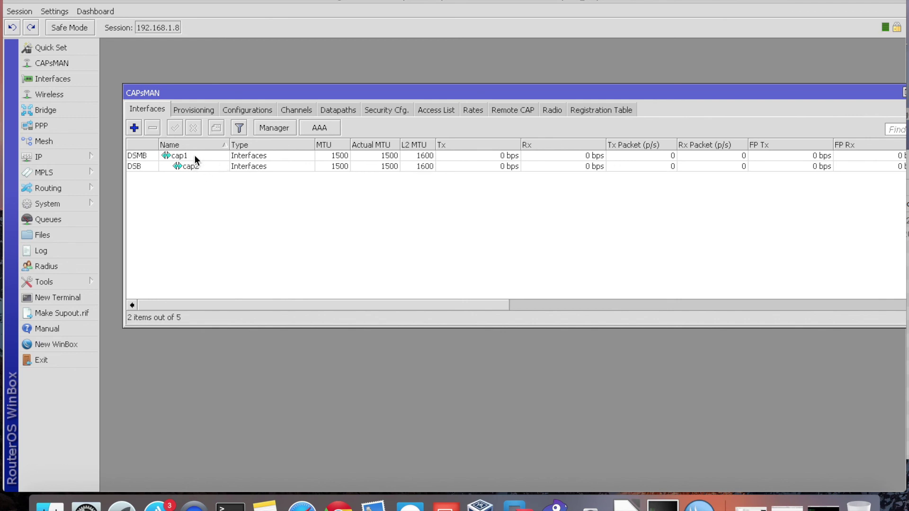
# - Inspect the newly created cap1 and cap2 interfaces
pyautogui.click(194, 155)
pyautogui.click(212, 166)
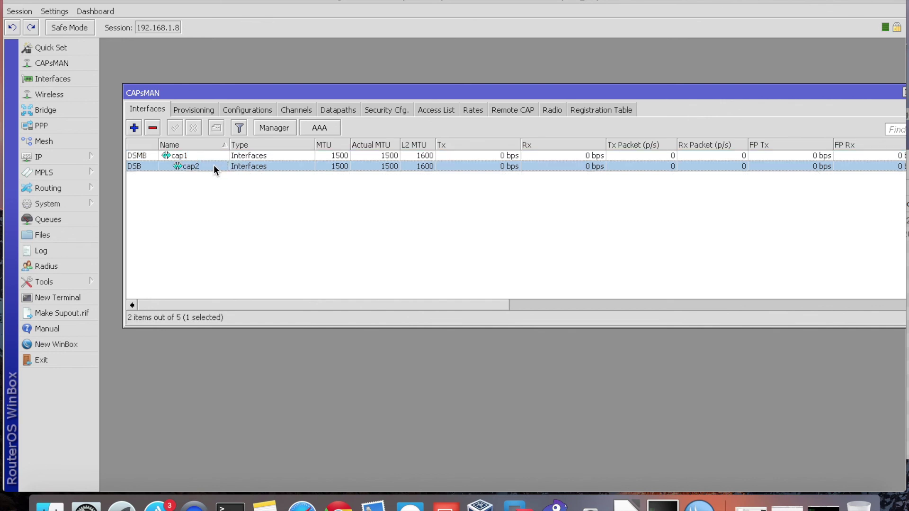
pyautogui.moveTo(648, 89); pyautogui.dragTo(633, 67)
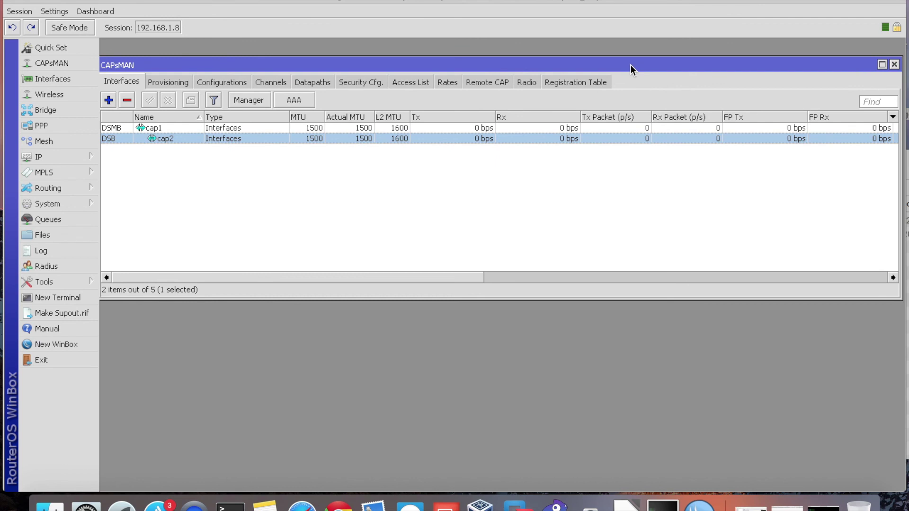
# - Move the access point's WinBox window up a little
pyautogui.moveTo(631, 64); pyautogui.dragTo(631, 56)
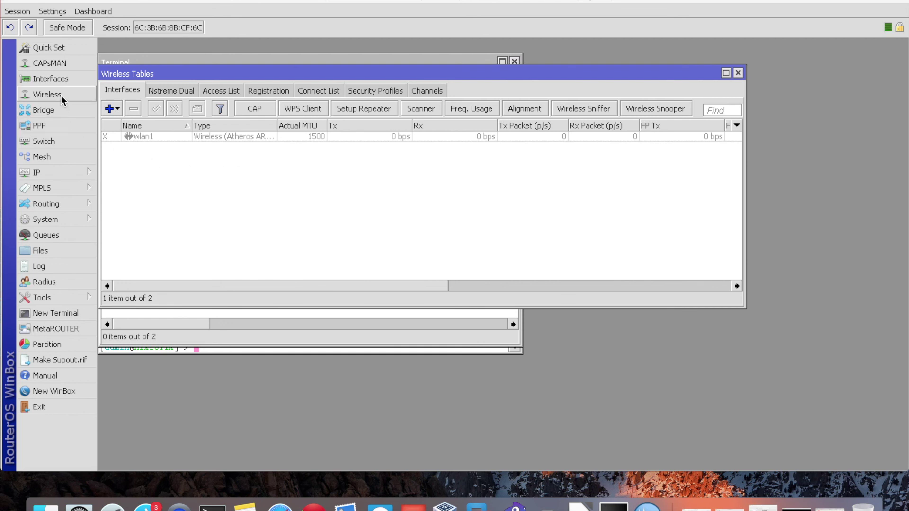
# - Enable the CAP client on wlan1 with ether1 as the discovery interface
pyautogui.click(260, 110)
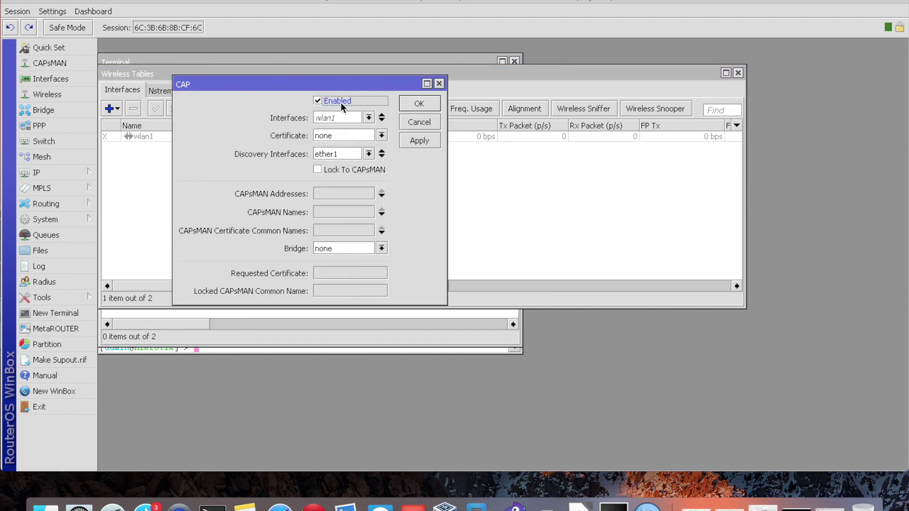
pyautogui.click(362, 118)
pyautogui.click(350, 125)
pyautogui.click(368, 153)
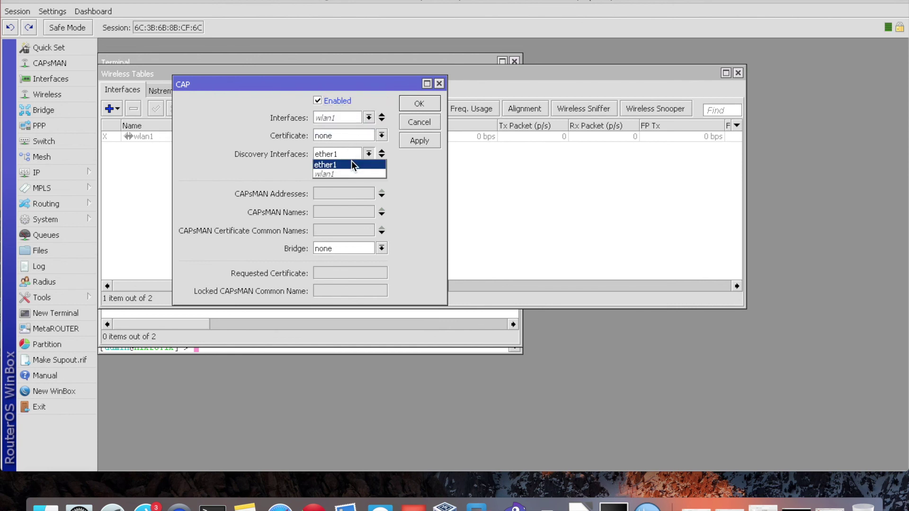
pyautogui.click(342, 165)
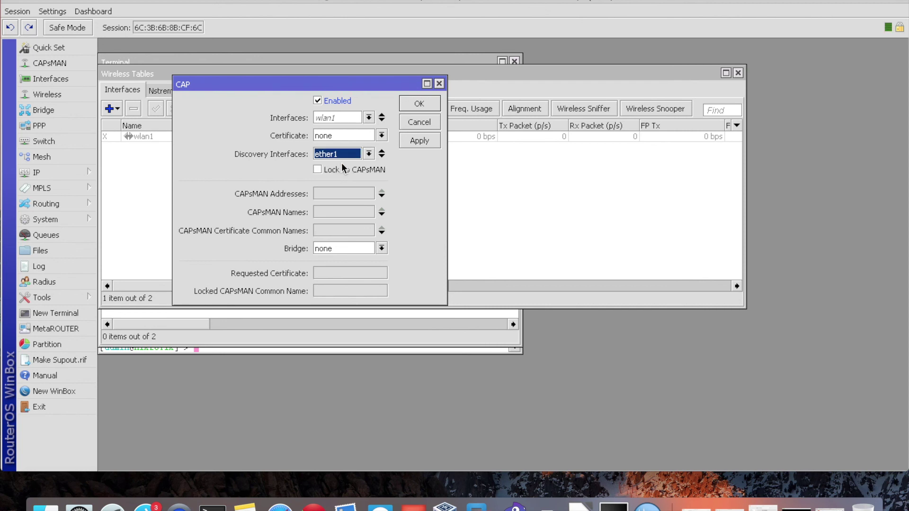
pyautogui.click(414, 142)
pyautogui.click(417, 104)
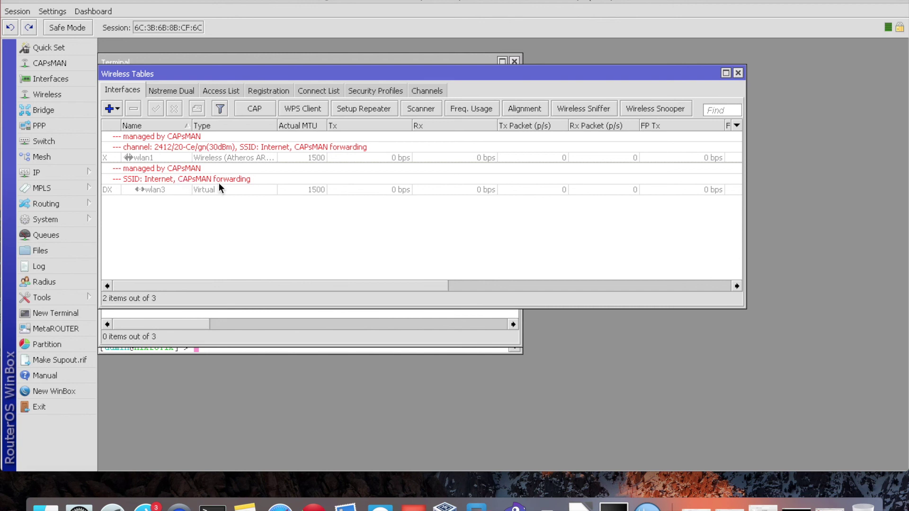
# - Select the virtual wlan3 interface to inspect it
pyautogui.click(254, 189)
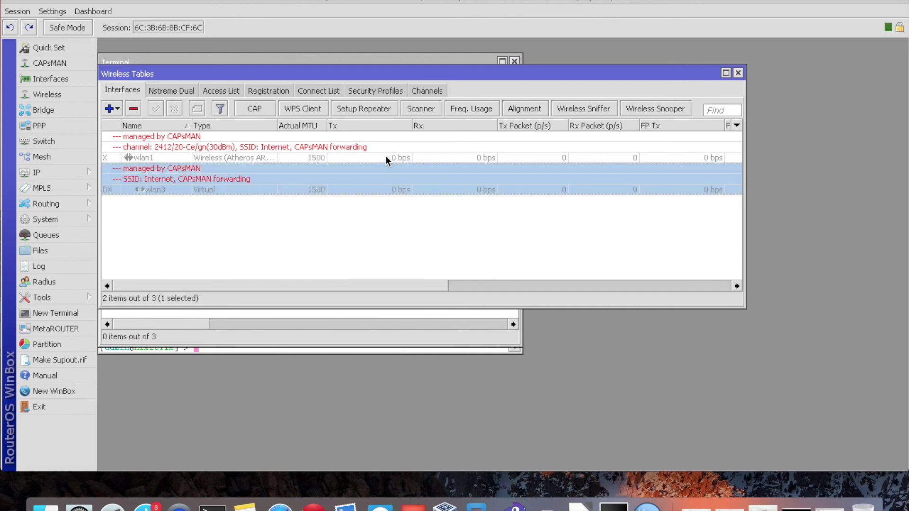